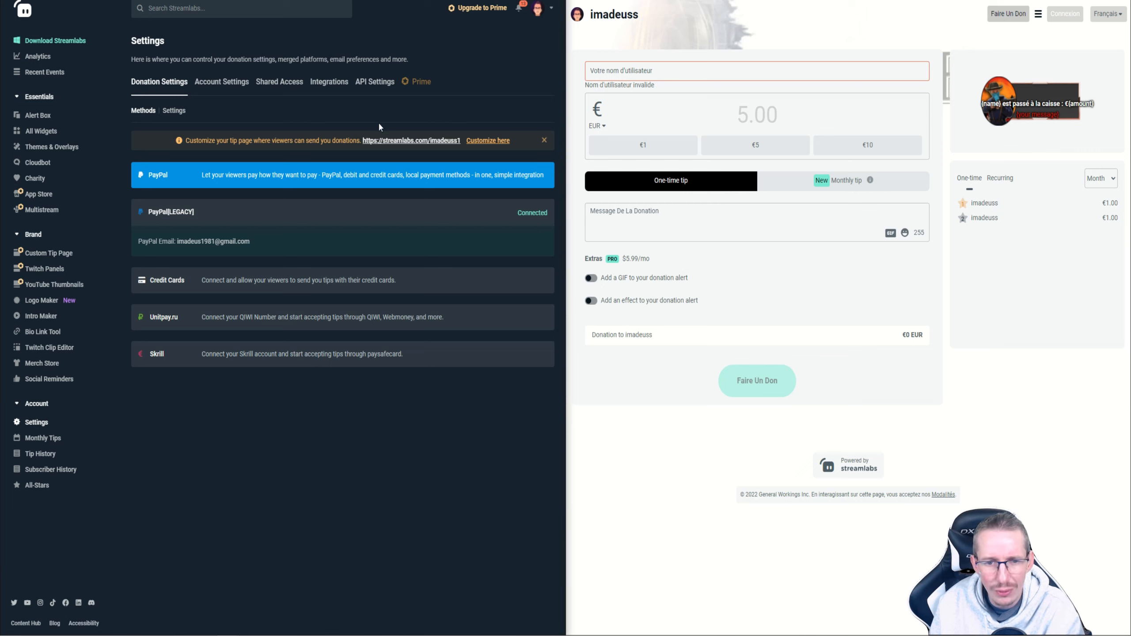
Open the donation settings page and require donors to log in before donating
{"action": "left_click", "coordinate": [175, 112]}
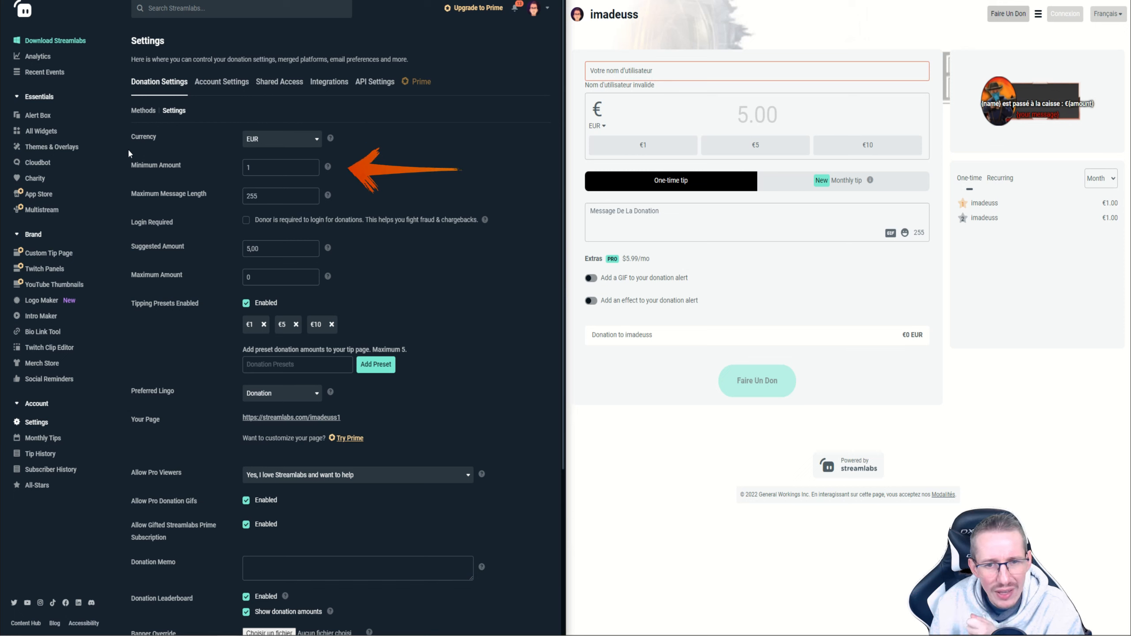
{"action": "left_click", "coordinate": [277, 141]}
{"action": "left_click", "coordinate": [277, 142]}
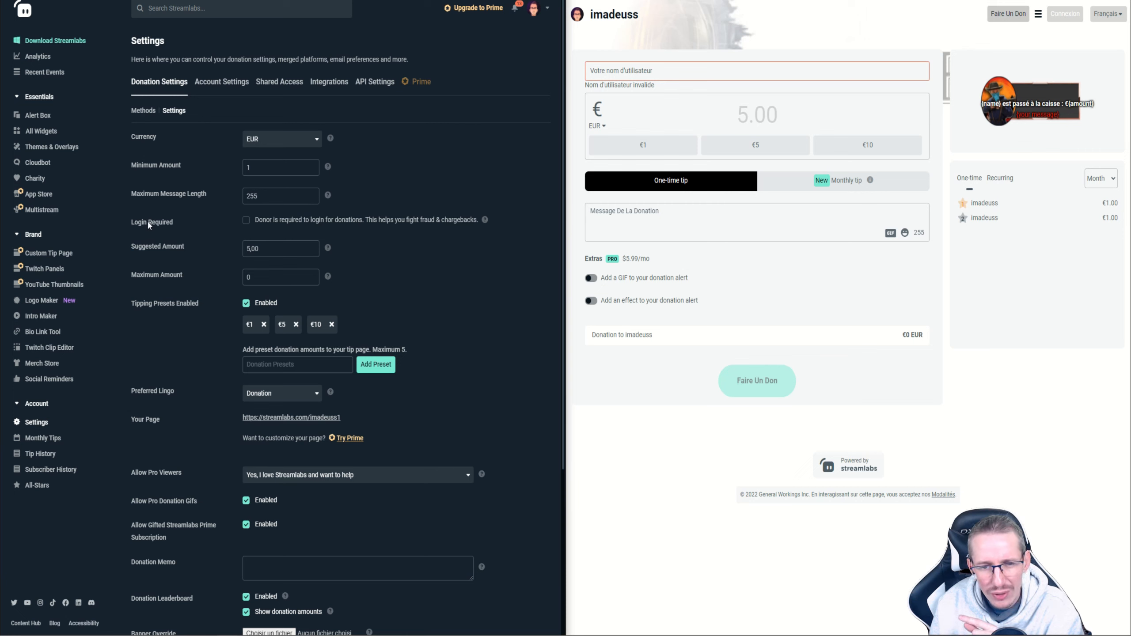
{"action": "left_click", "coordinate": [246, 220]}
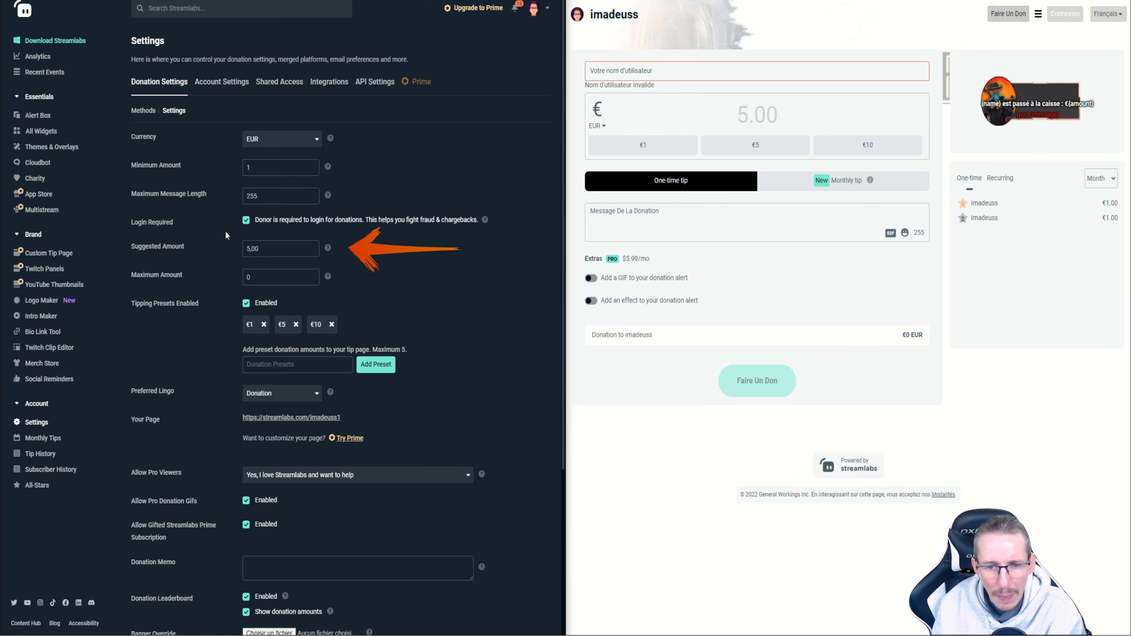
{"action": "left_click_drag", "start_coordinate": [278, 249], "coordinate": [241, 250]}
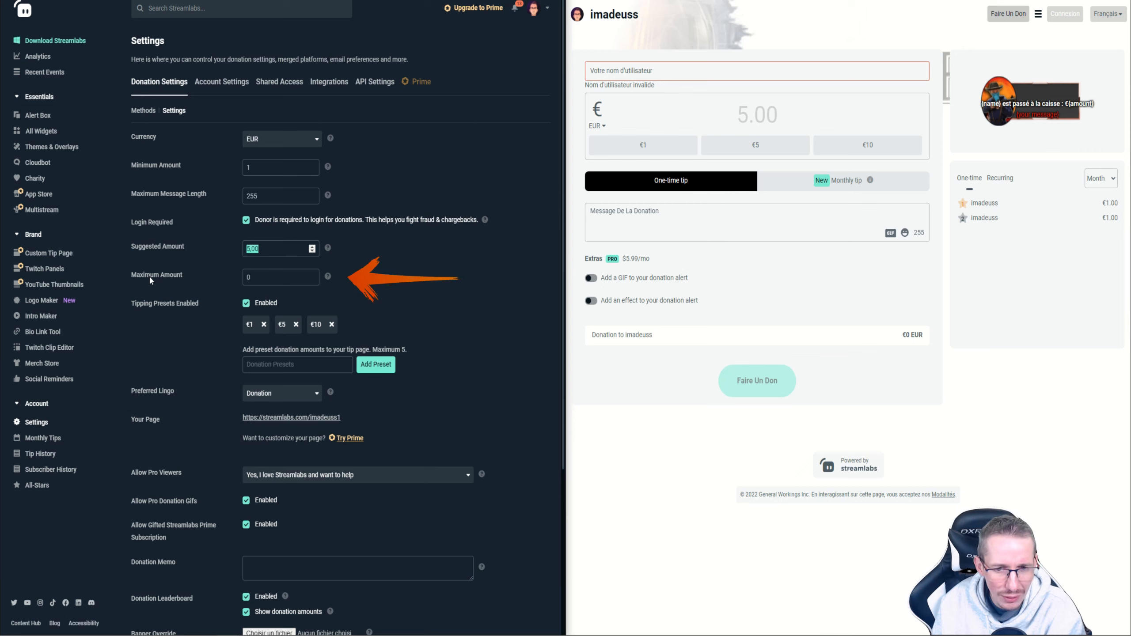
{"action": "left_click", "coordinate": [259, 277]}
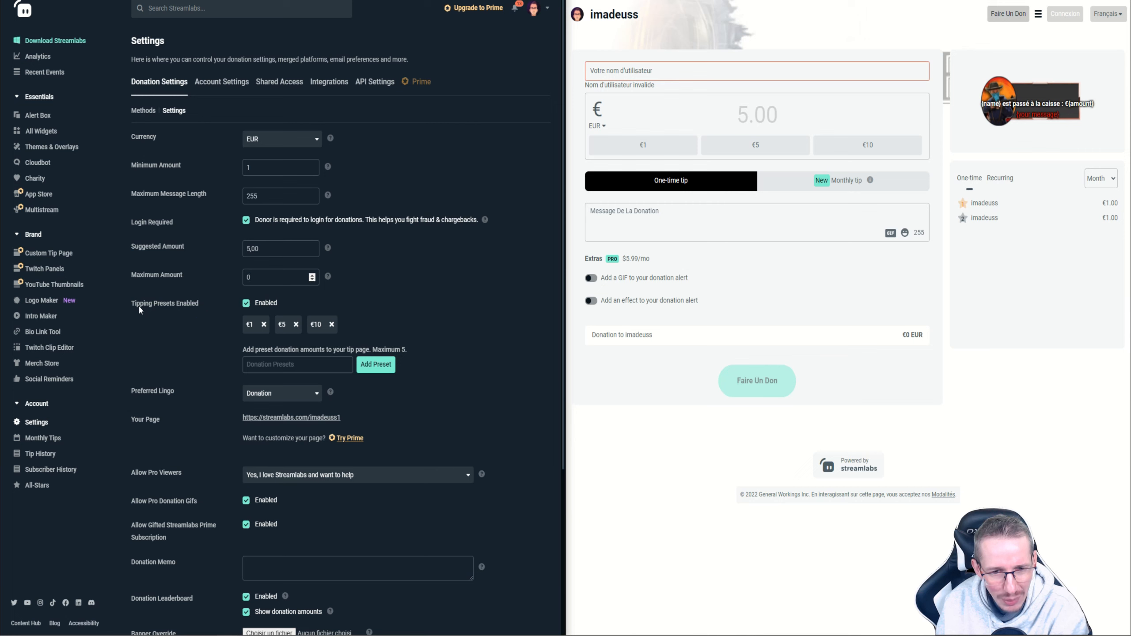
{"action": "left_click", "coordinate": [245, 304]}
{"action": "left_click", "coordinate": [245, 304]}
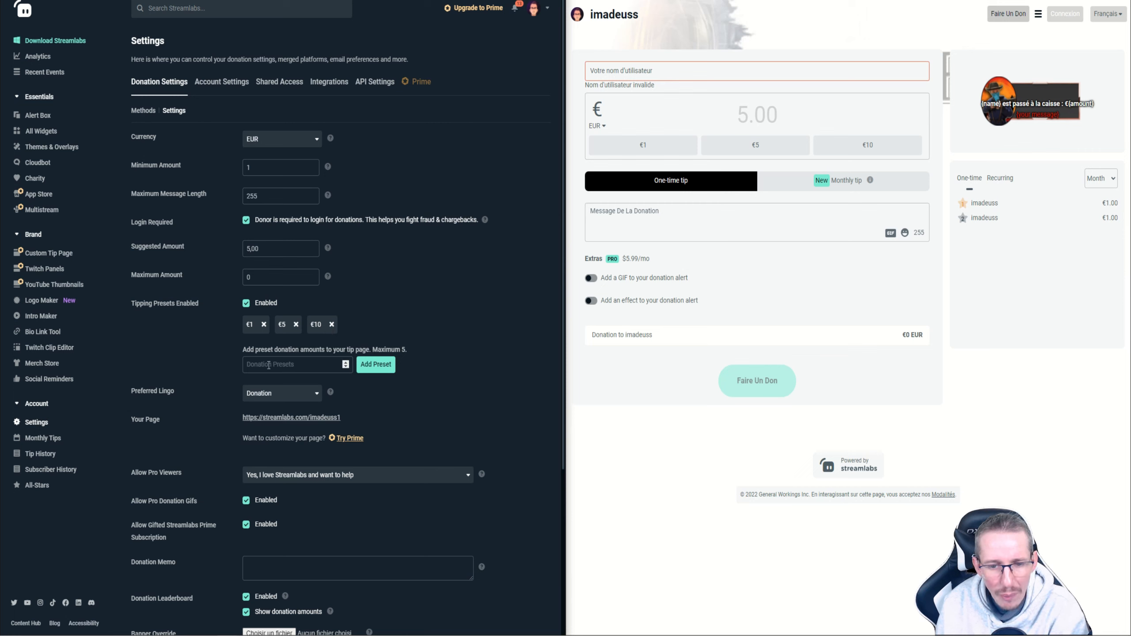
Add €50 and €100 to the preset donation amounts
{"action": "left_click", "coordinate": [284, 364]}
{"action": "type", "text": "50"}
{"action": "key", "text": "Return"}
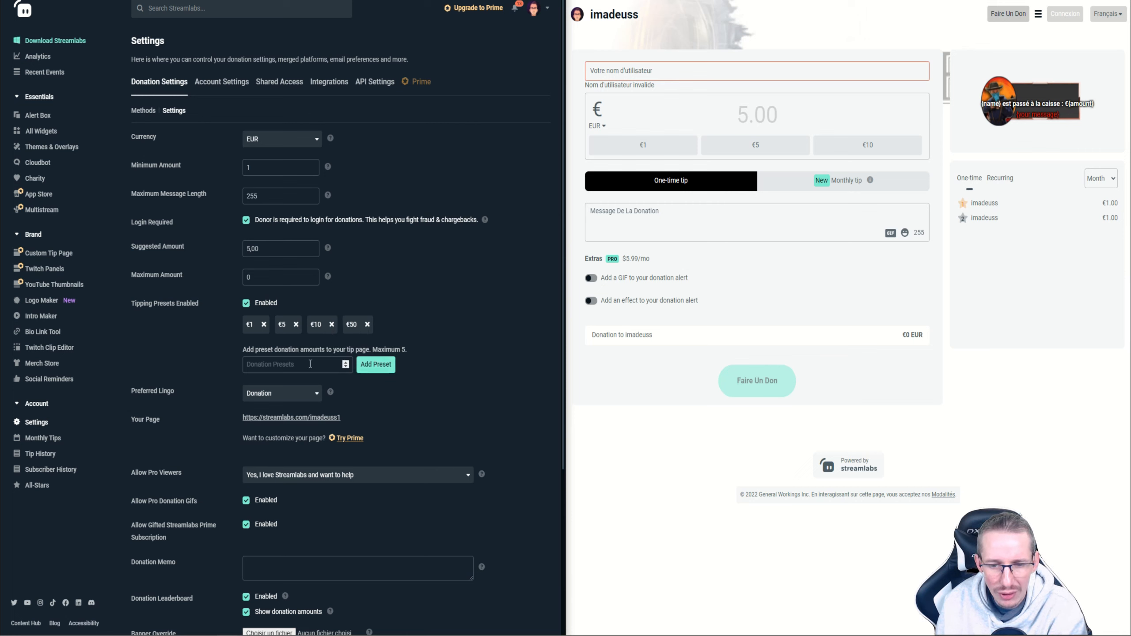
{"action": "type", "text": "100"}
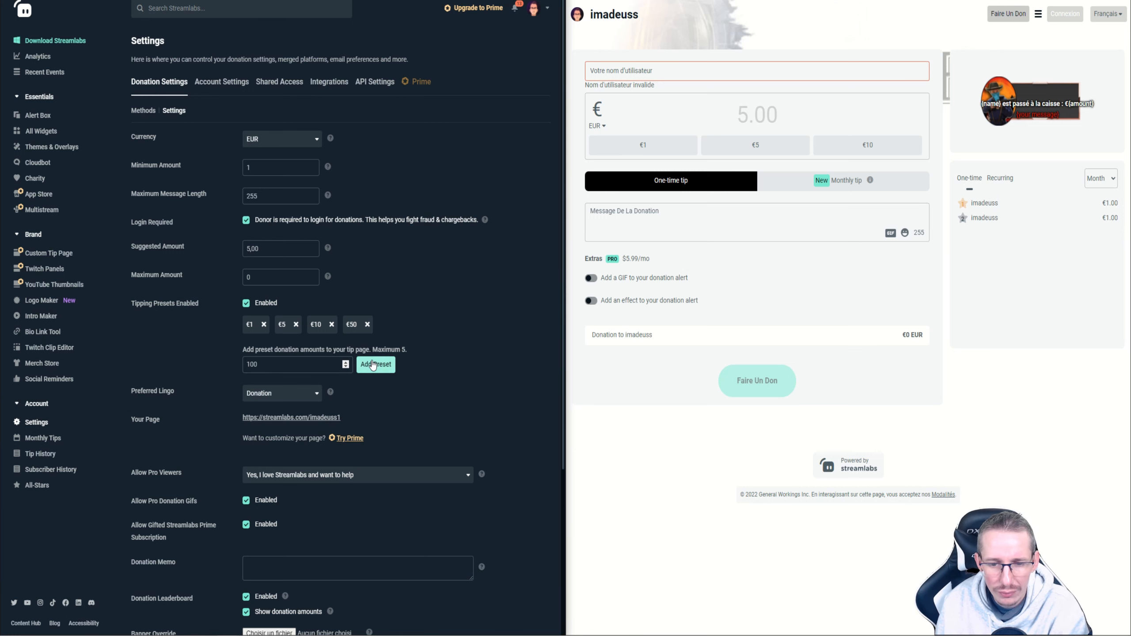
{"action": "key", "text": "Return"}
Save the preset amounts and reload the public donation page
{"action": "scroll", "coordinate": [450, 350], "scroll_direction": "down", "scroll_amount": 5}
{"action": "scroll", "coordinate": [448, 345], "scroll_direction": "up", "scroll_amount": 5}
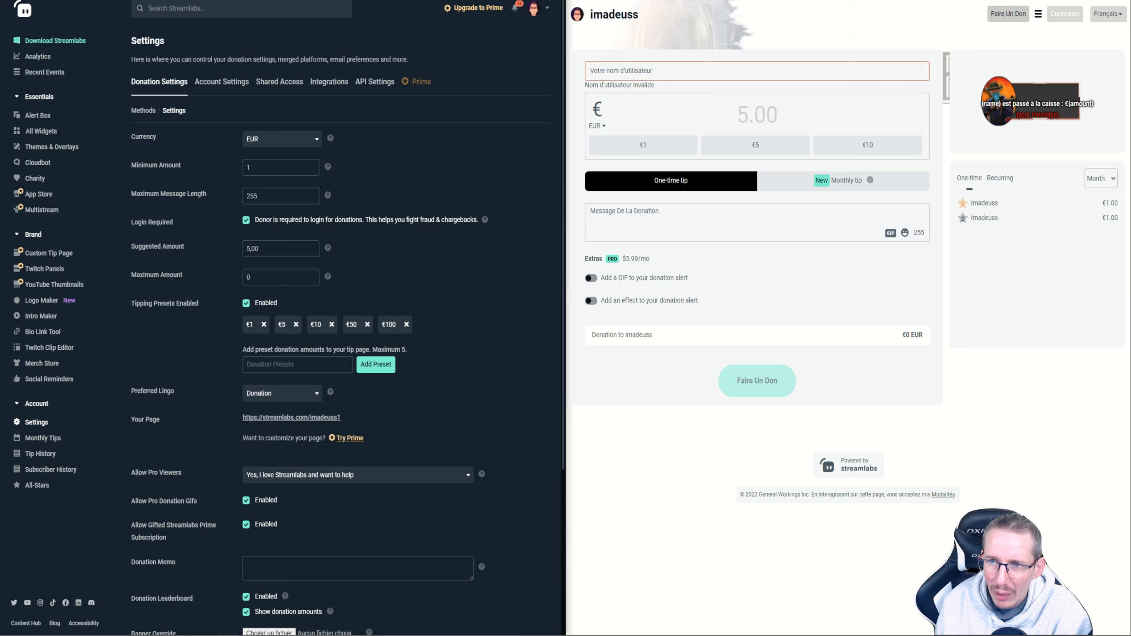
{"action": "key", "text": "F5"}
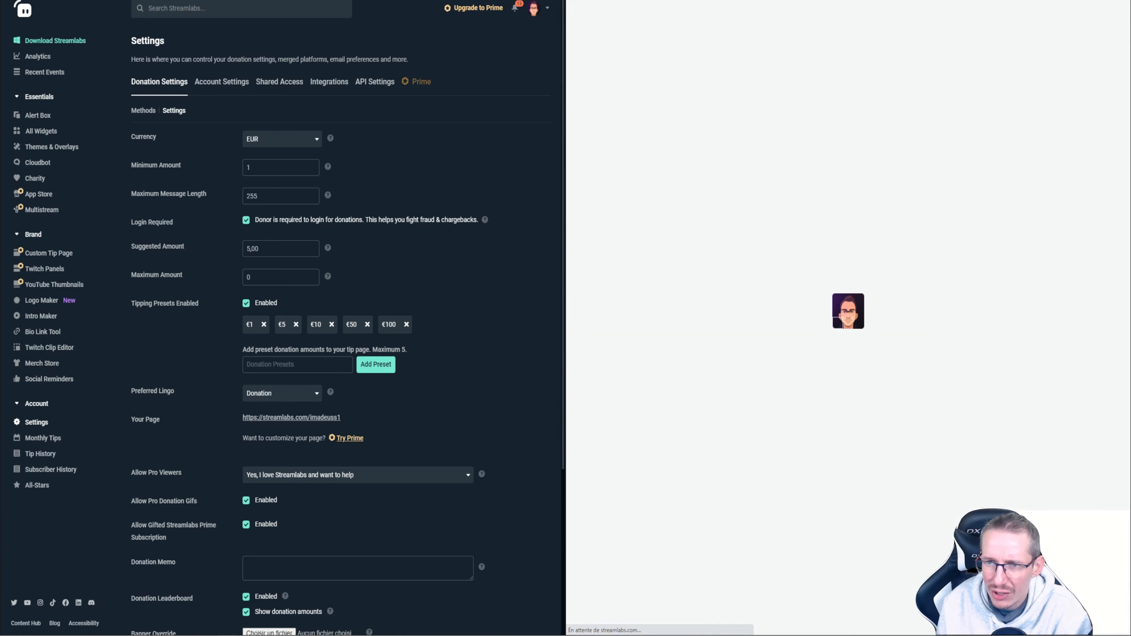
{"action": "scroll", "coordinate": [339, 312], "scroll_direction": "down", "scroll_amount": 2}
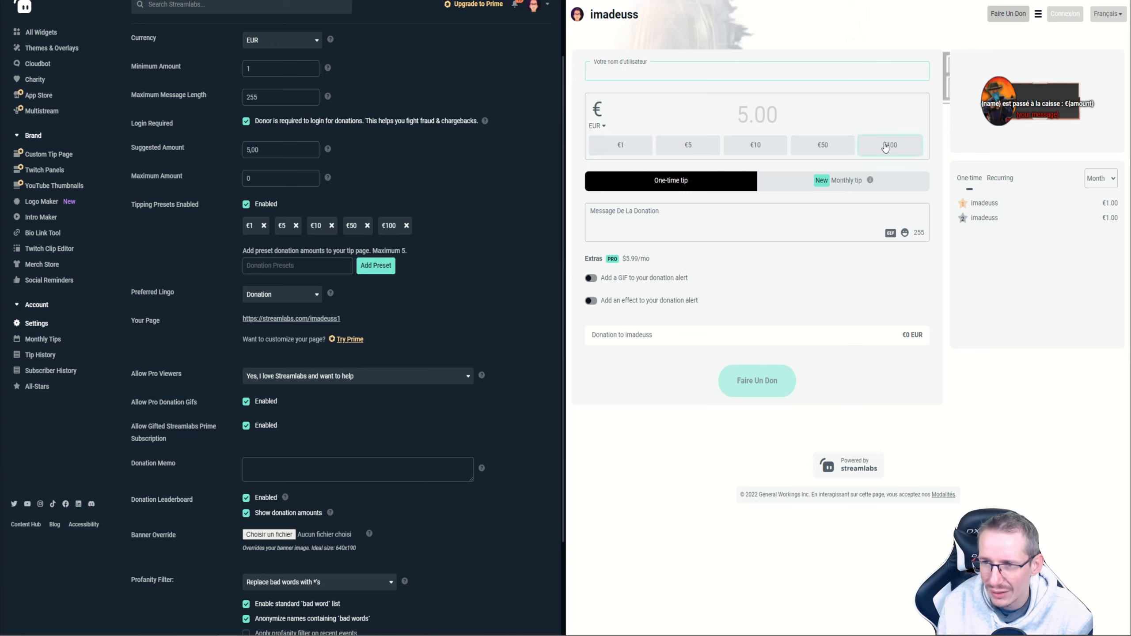
{"action": "left_click", "coordinate": [147, 298]}
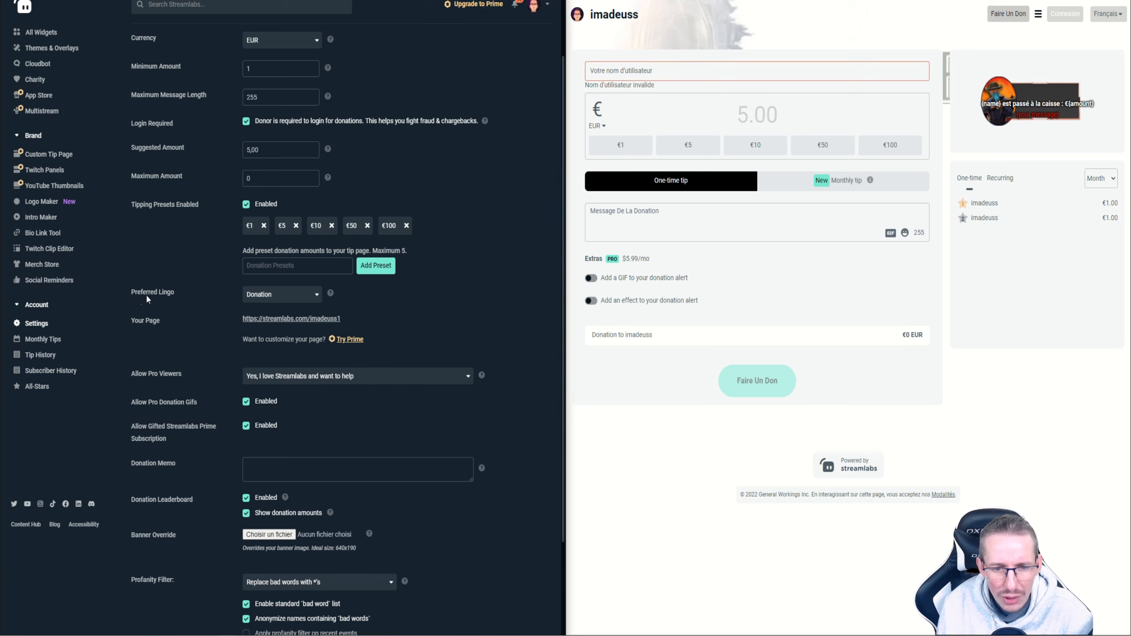
{"action": "left_click", "coordinate": [269, 295]}
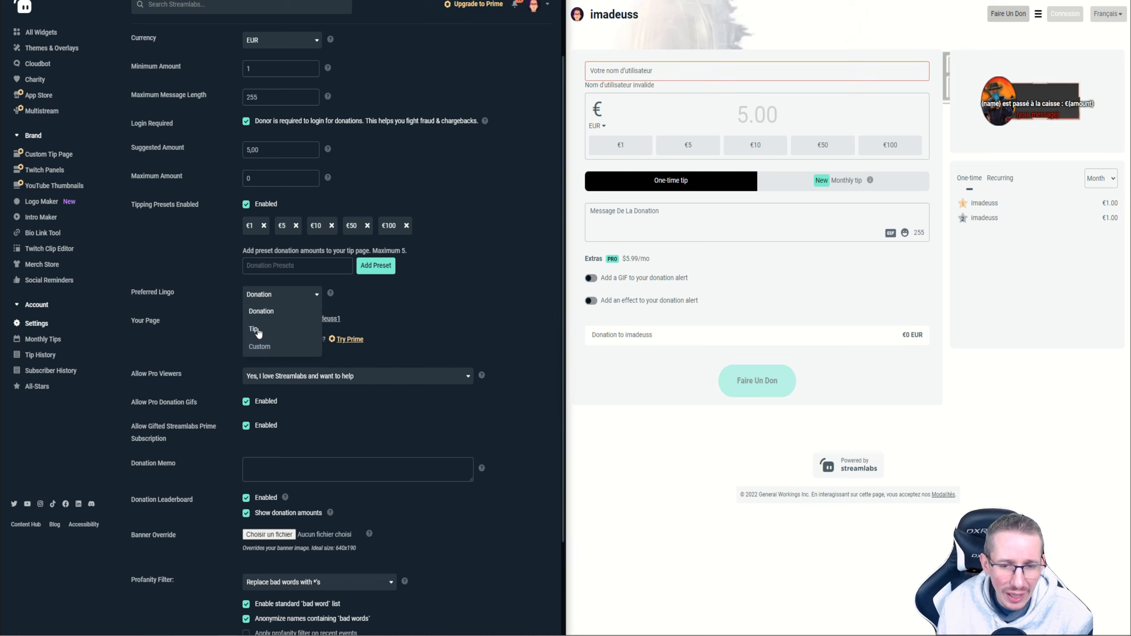
{"action": "left_click", "coordinate": [182, 270]}
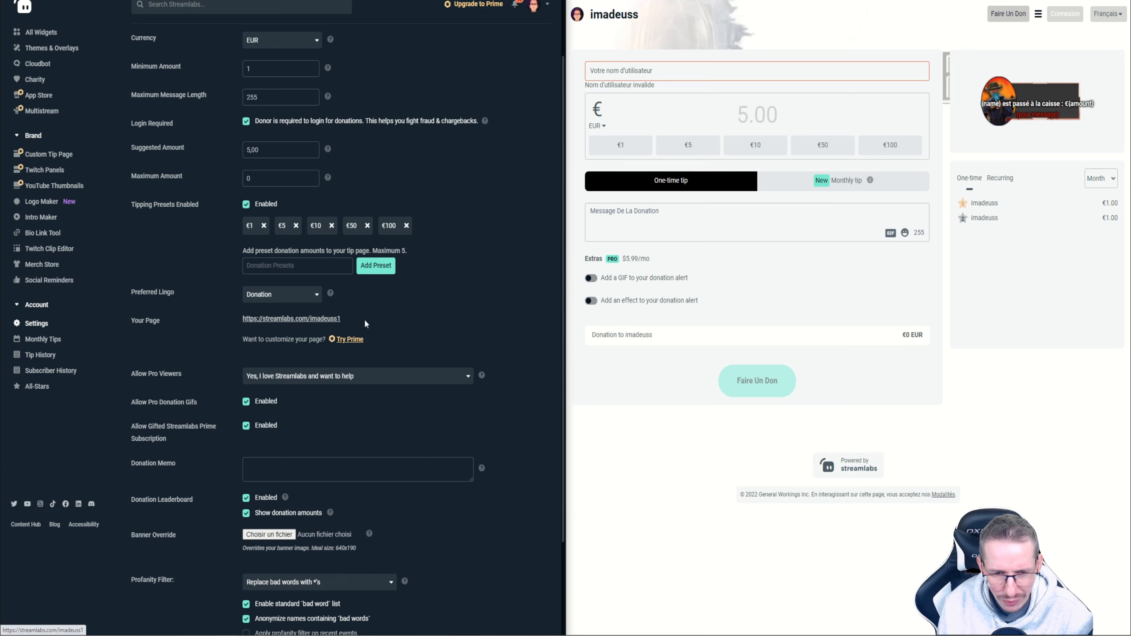
Set Allow Pro Viewers to "No, don't let my users contribute to Streamlabs" and disable Pro Donation Gifs
{"action": "scroll", "coordinate": [221, 323], "scroll_direction": "down", "scroll_amount": 1}
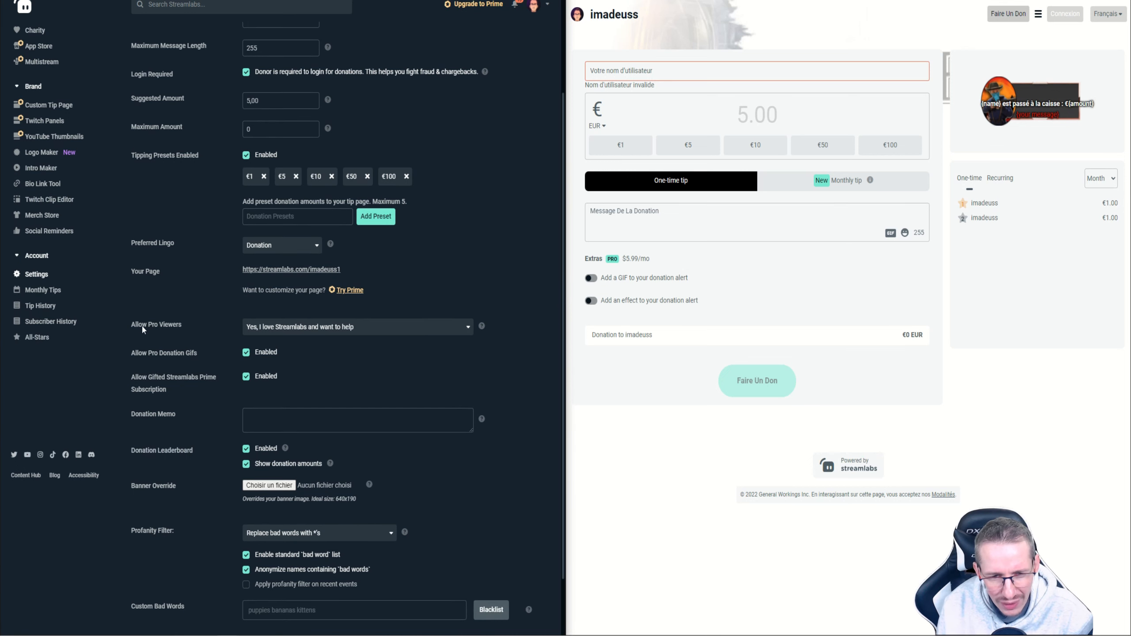
{"action": "left_click", "coordinate": [281, 329]}
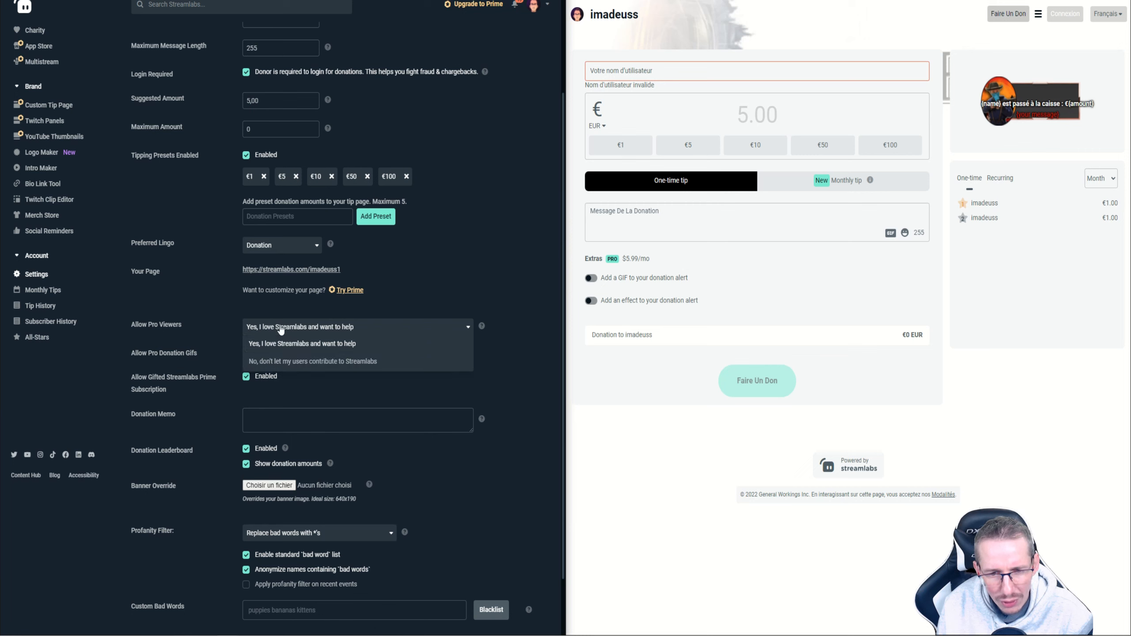
{"action": "left_click", "coordinate": [314, 362]}
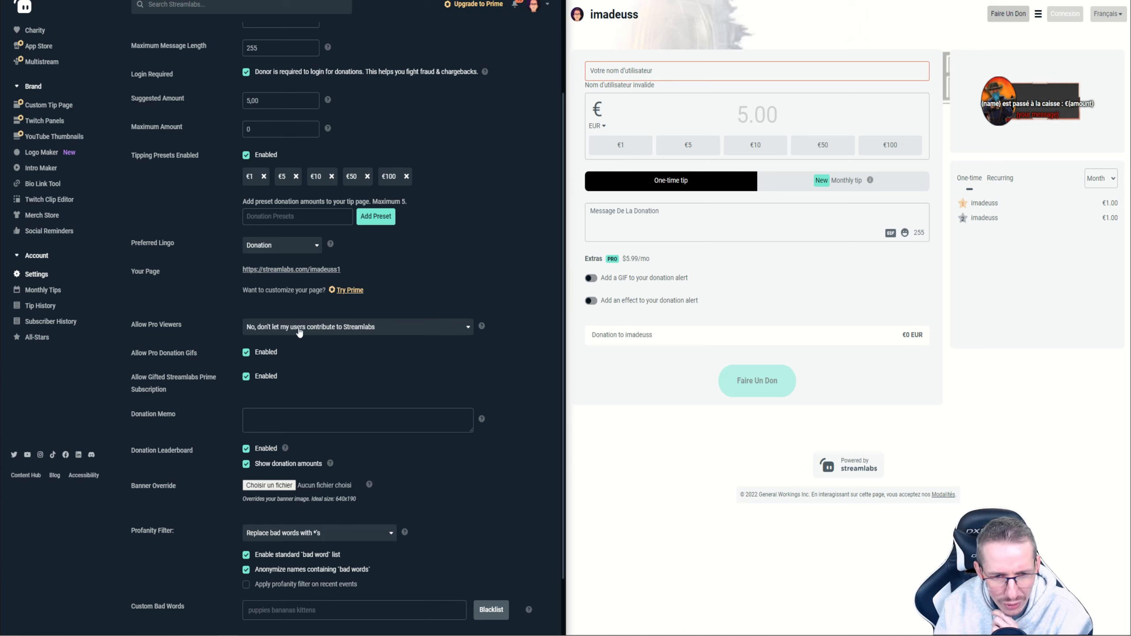
{"action": "left_click", "coordinate": [245, 356]}
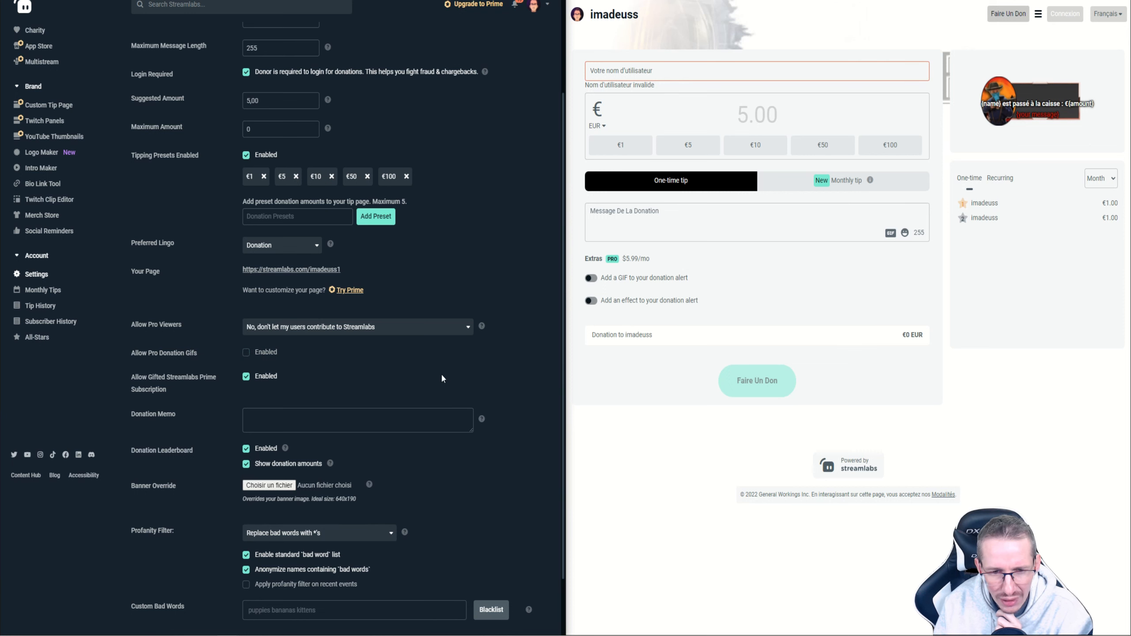
Save the Pro viewer and GIF settings and refresh the public donation page
{"action": "scroll", "coordinate": [445, 401], "scroll_direction": "down", "scroll_amount": 2}
{"action": "left_click", "coordinate": [358, 613]}
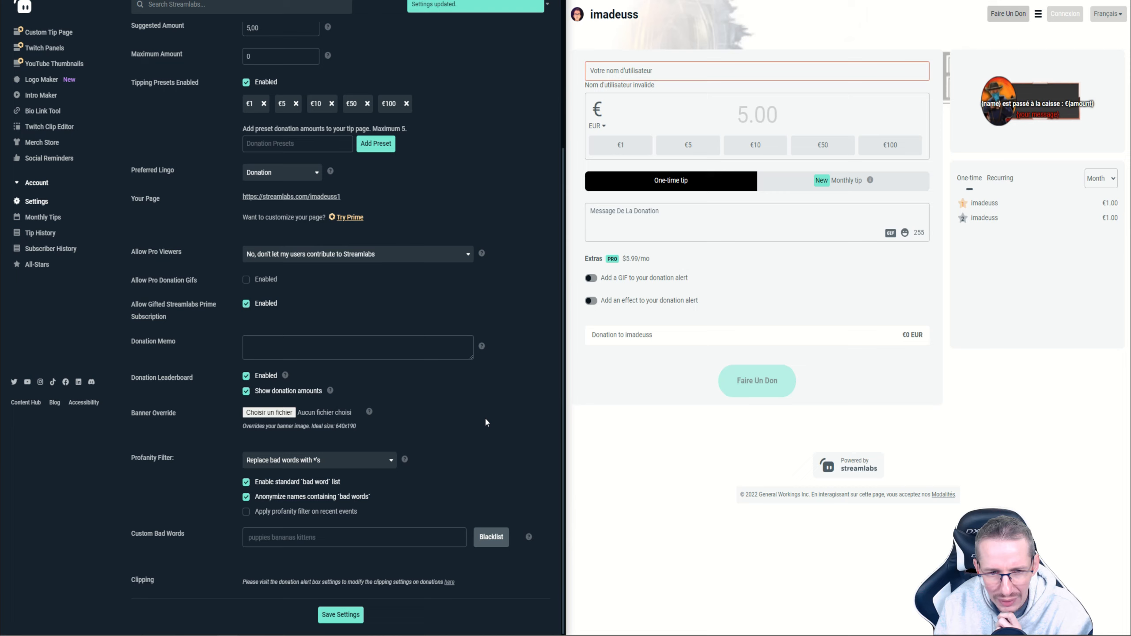
{"action": "scroll", "coordinate": [485, 422], "scroll_direction": "up", "scroll_amount": 1}
{"action": "key", "text": "F5"}
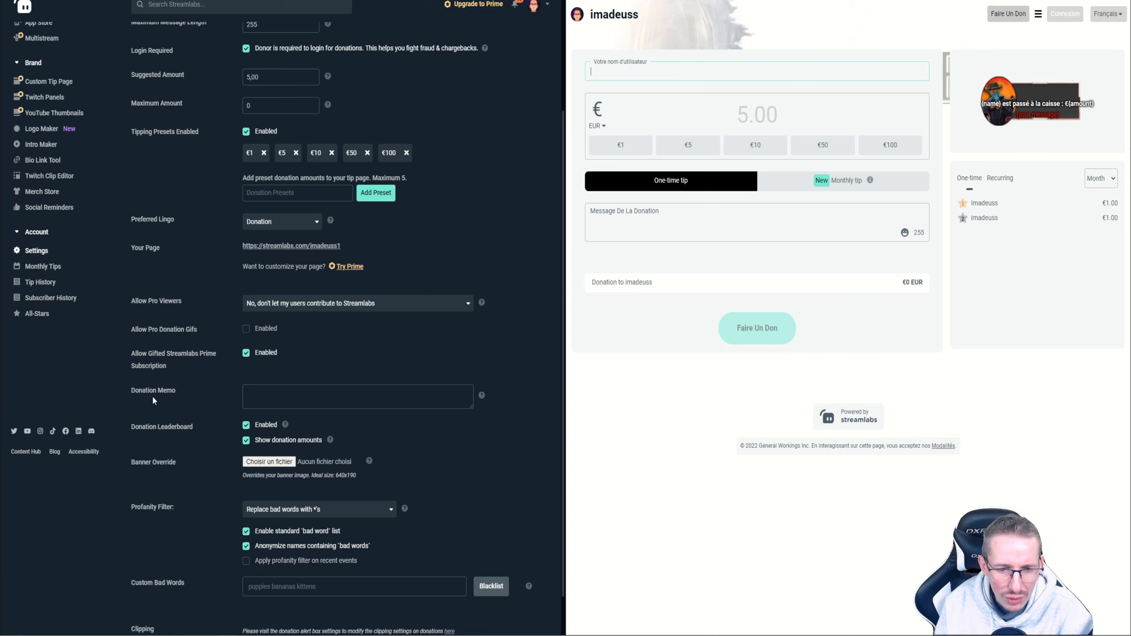
Enter the donation memo "Merci beaucoup pour les sous sous dans la popoche"
{"action": "left_click", "coordinate": [279, 397]}
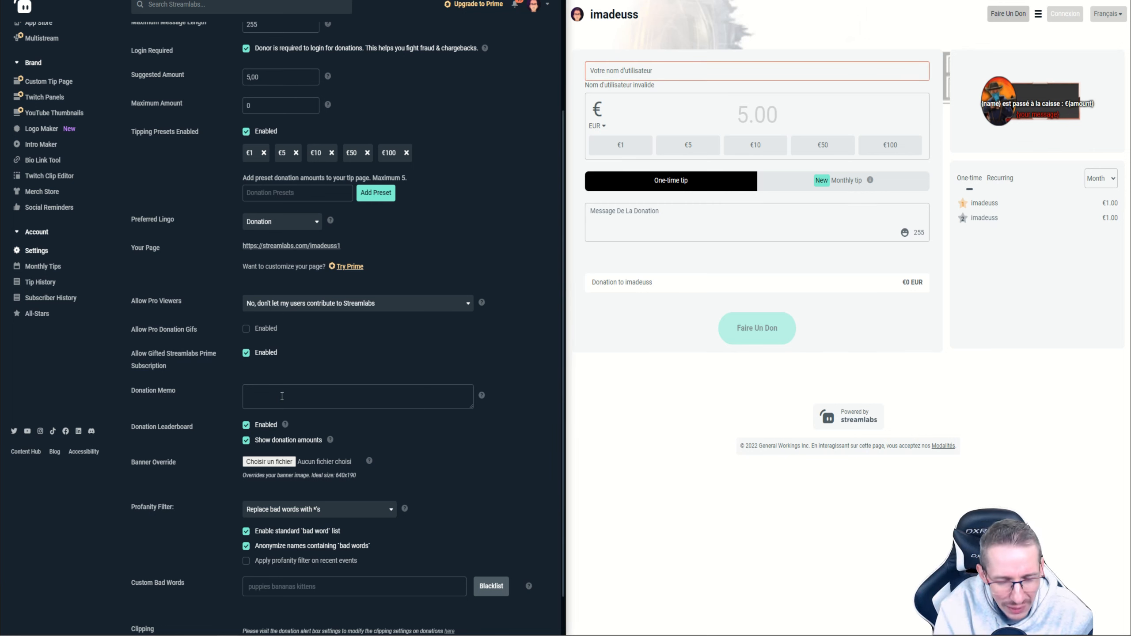
{"action": "type", "text": "Merci beau"}
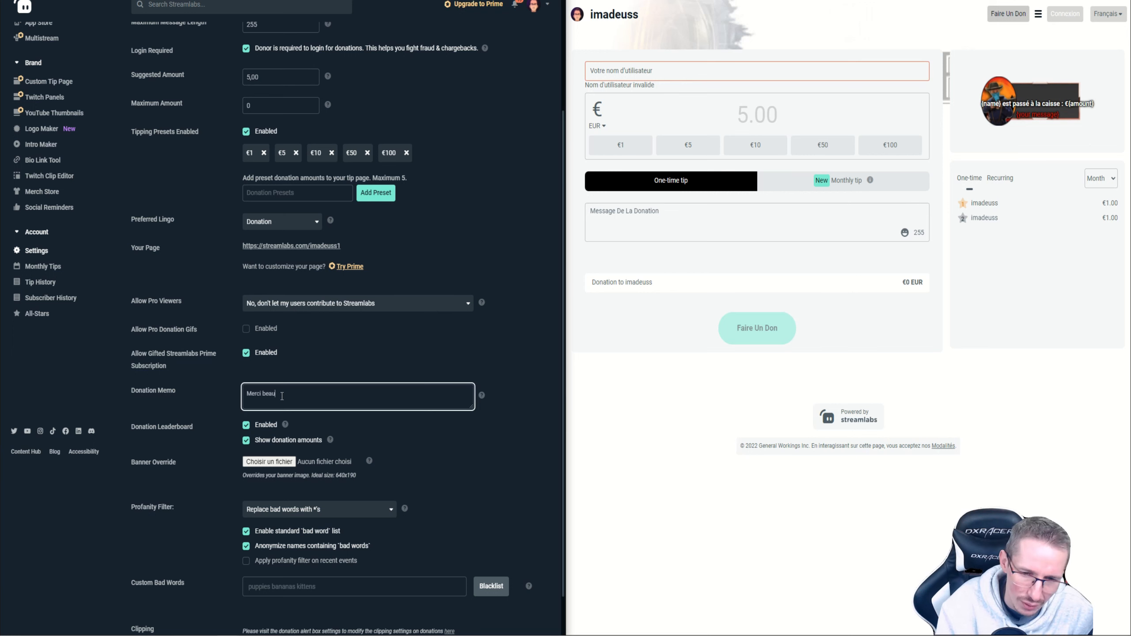
{"action": "type", "text": "coup pour les sous"}
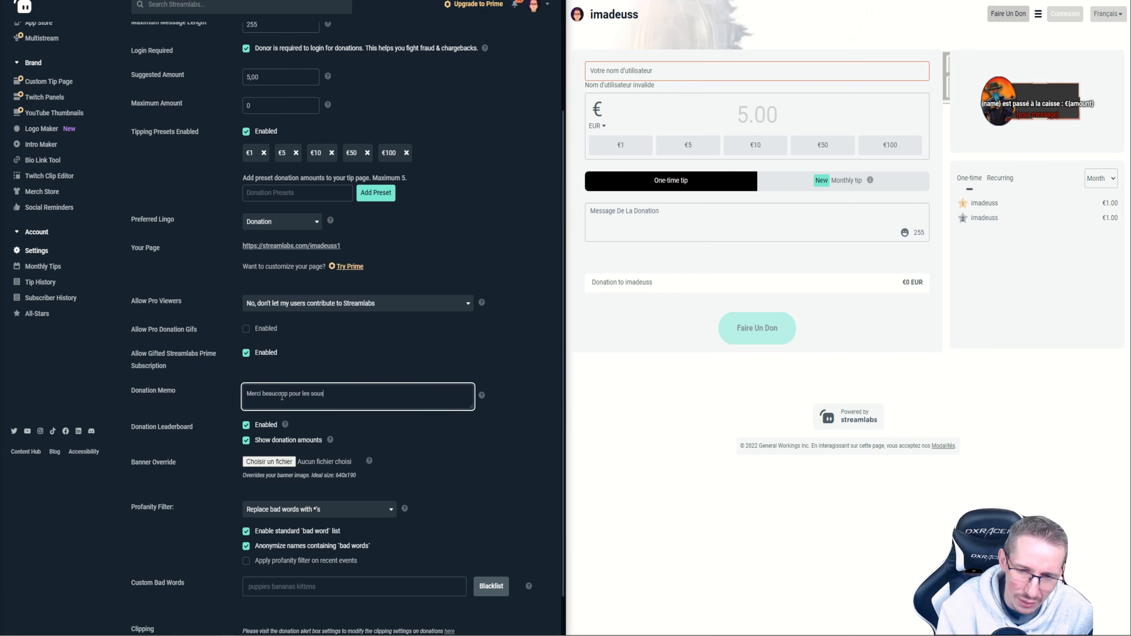
{"action": "type", "text": " sous dans la popoche"}
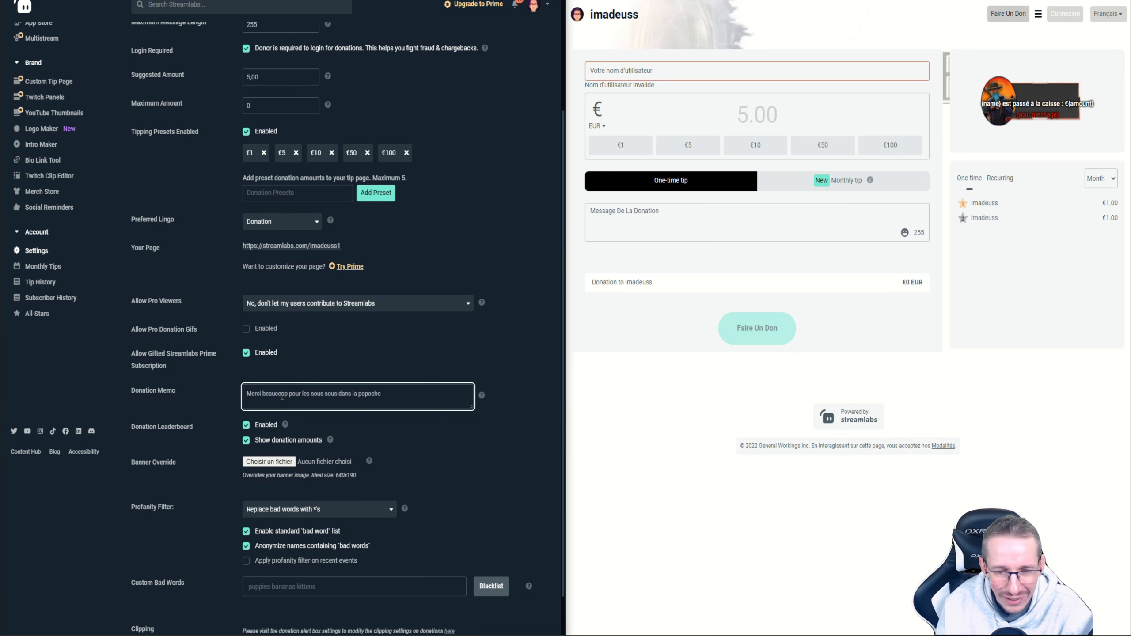
{"action": "scroll", "coordinate": [222, 379], "scroll_direction": "down", "scroll_amount": 1}
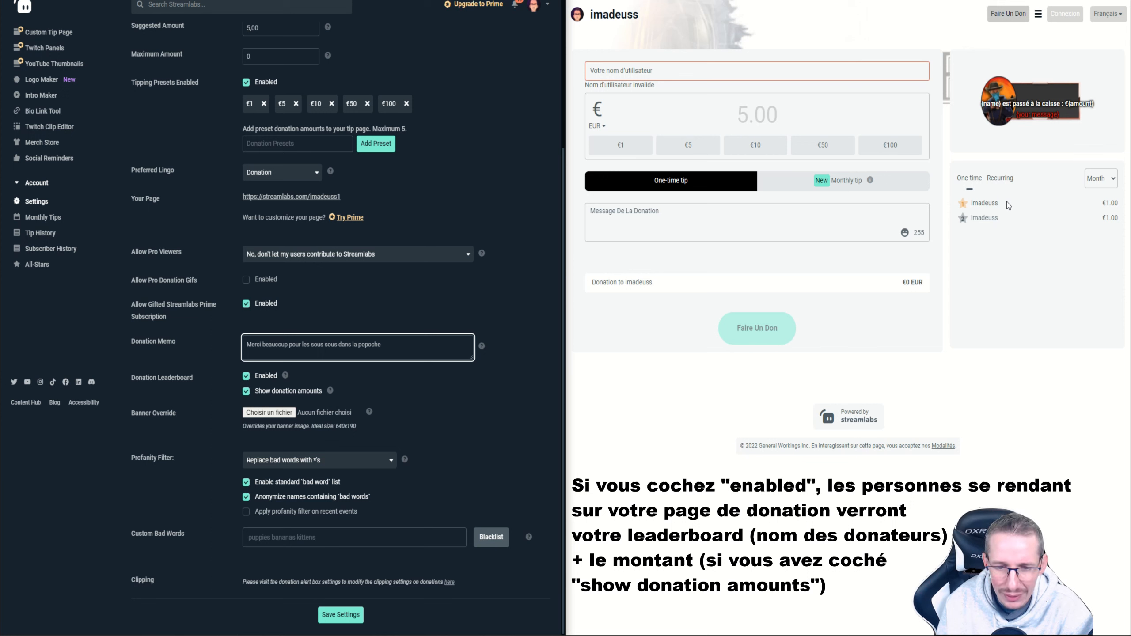
{"action": "left_click", "coordinate": [245, 391]}
{"action": "left_click", "coordinate": [246, 392]}
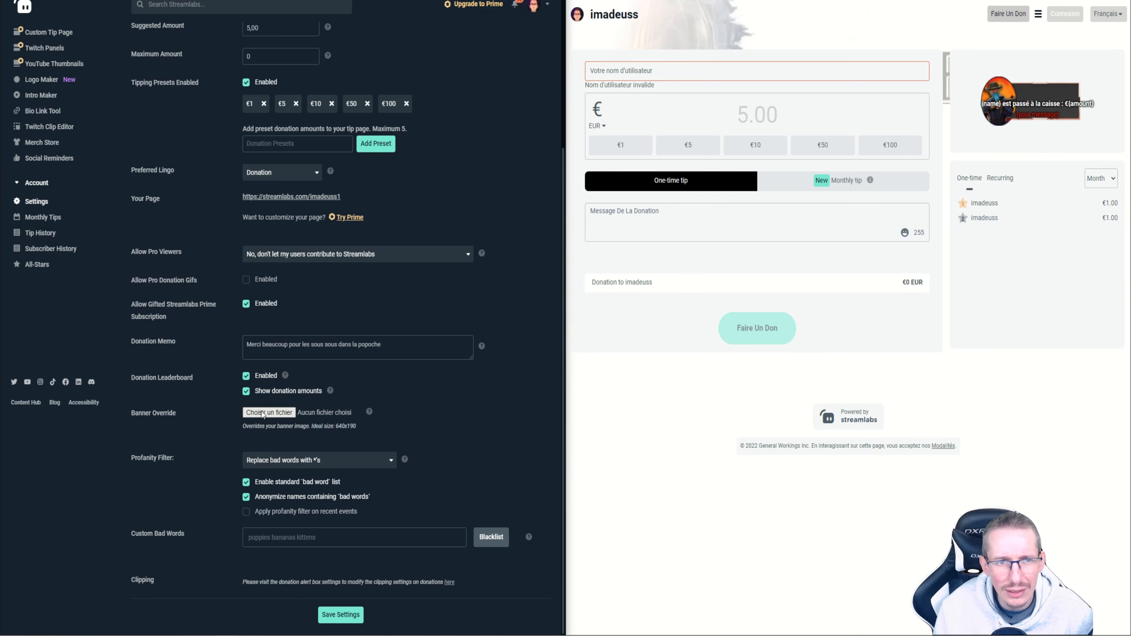
Override the donation page banner with Banniere.jpg and save the settings, refreshing the public page
{"action": "left_click", "coordinate": [262, 413]}
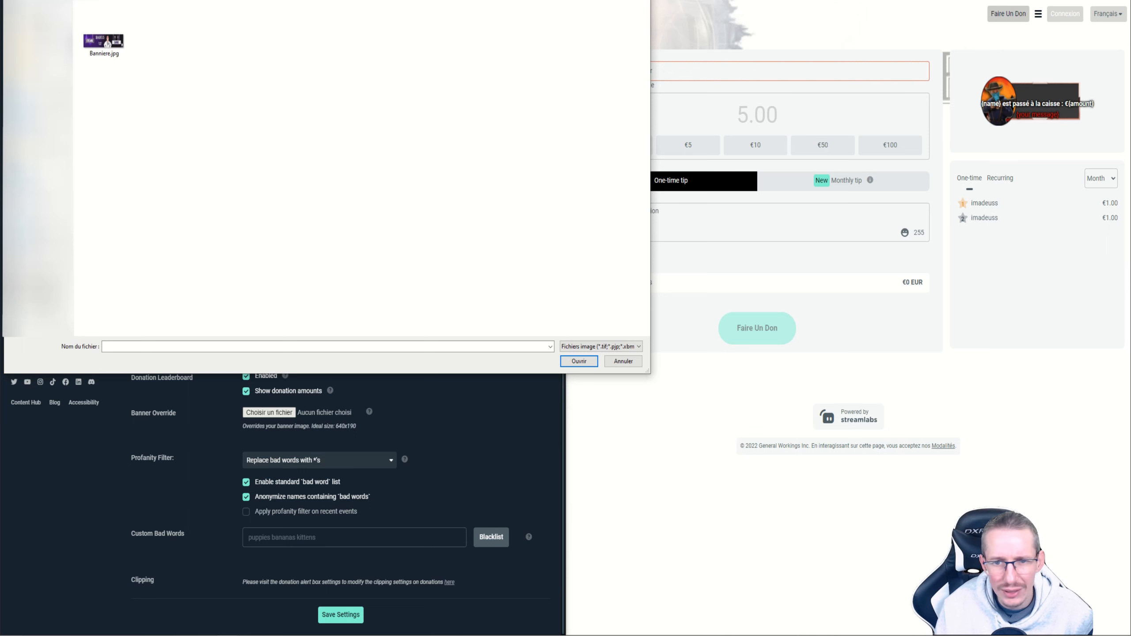
{"action": "double_click", "coordinate": [130, 40]}
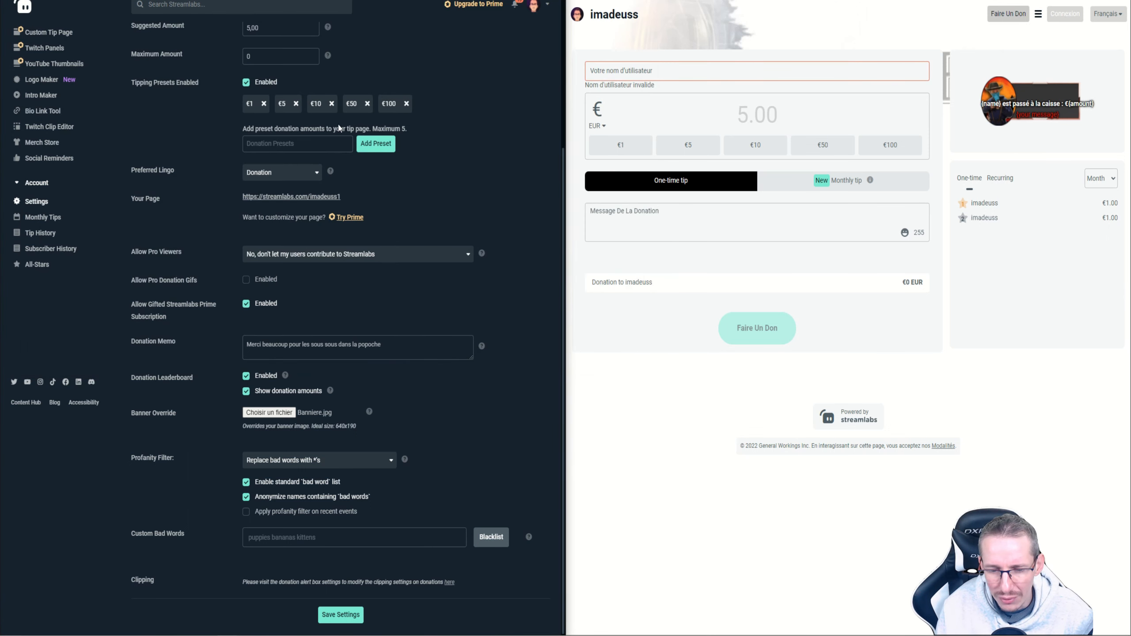
{"action": "left_click", "coordinate": [341, 615]}
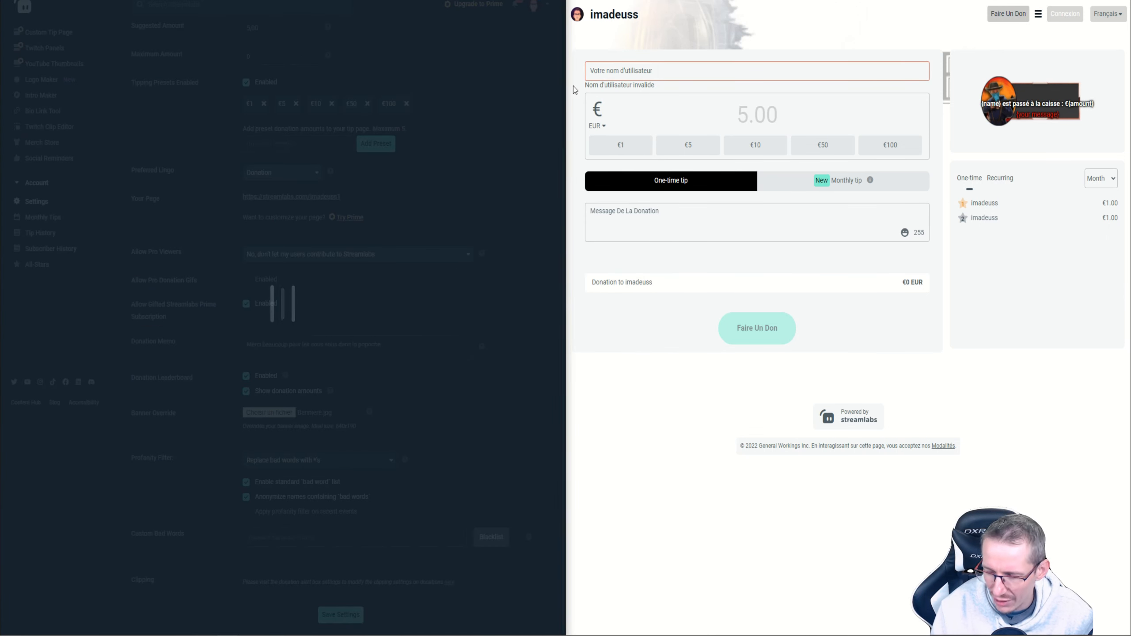
{"action": "key", "text": "F5"}
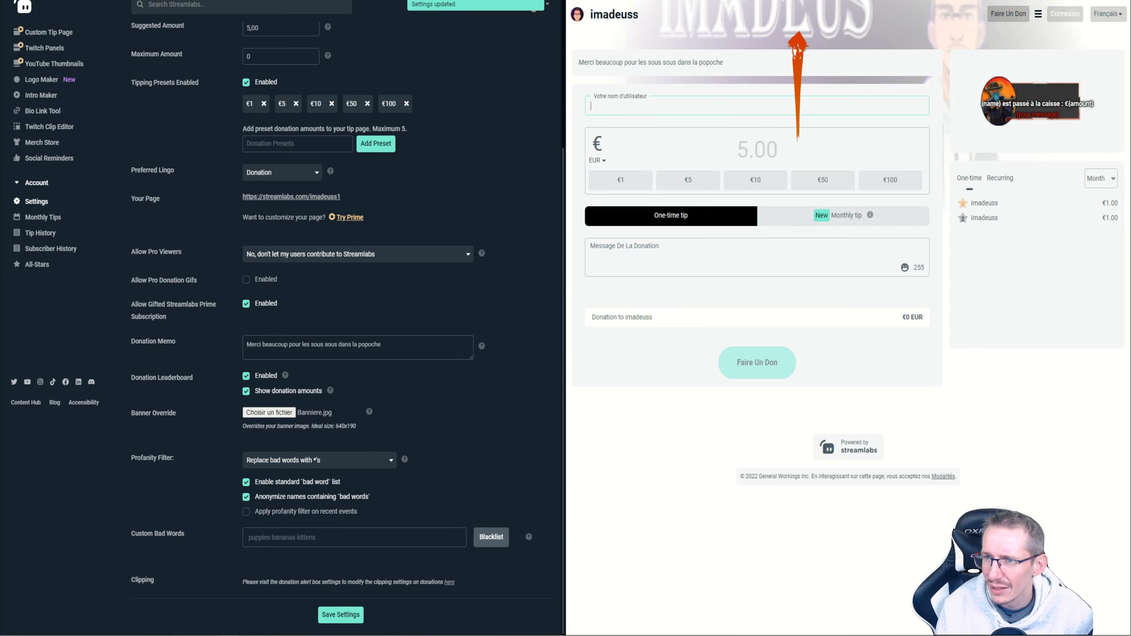
{"action": "double_click", "coordinate": [345, 426]}
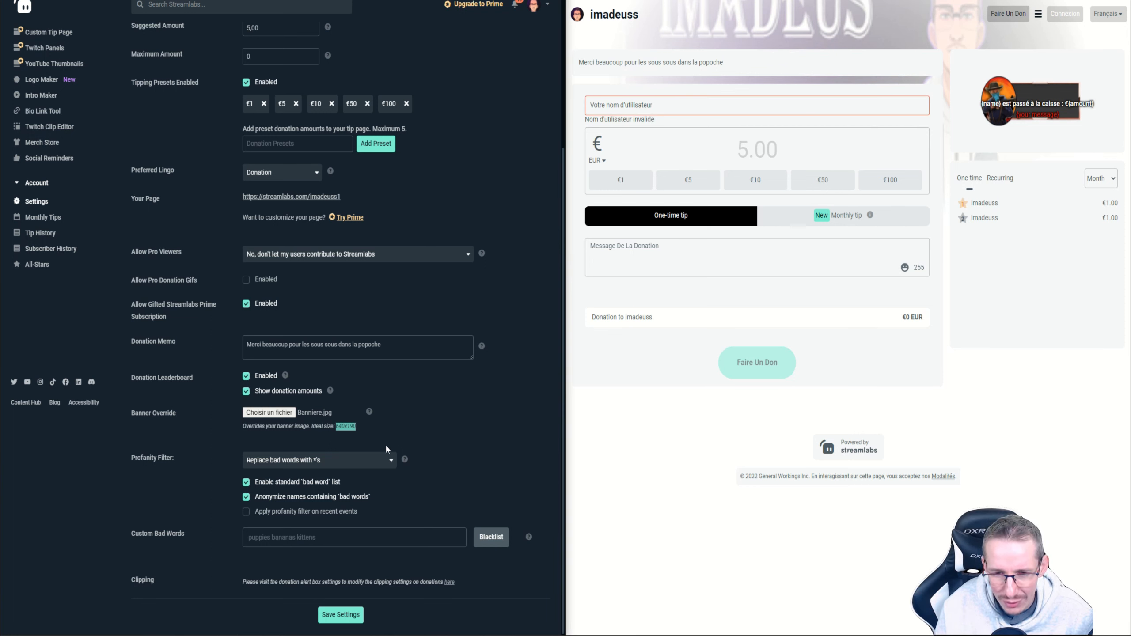
{"action": "left_click_drag", "start_coordinate": [336, 426], "coordinate": [358, 425]}
{"action": "left_click", "coordinate": [377, 423]}
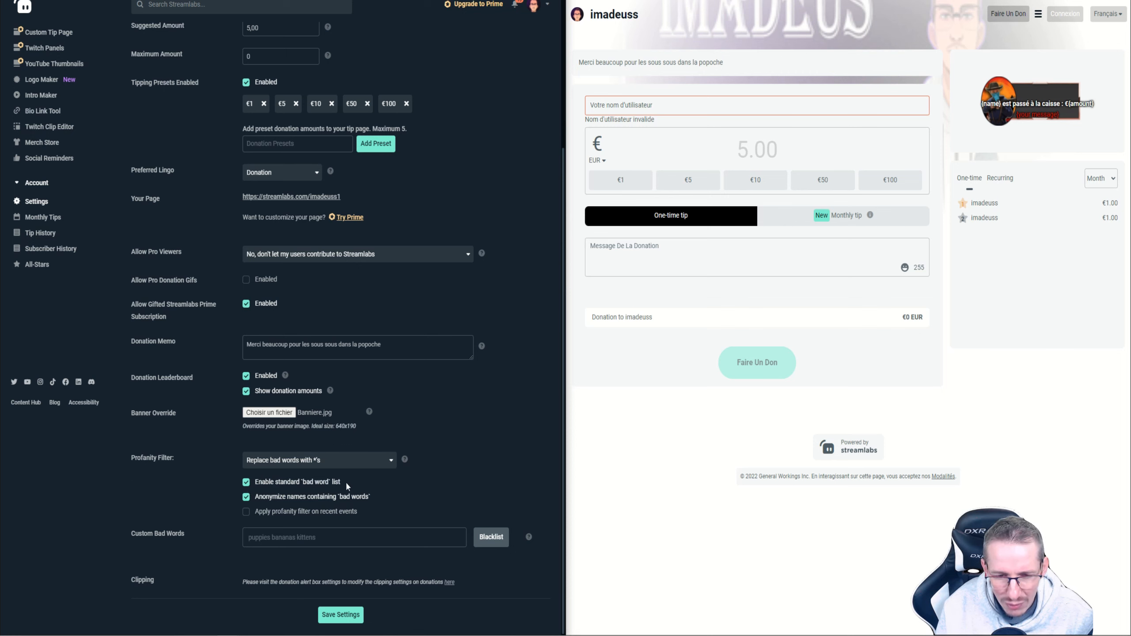
{"action": "left_click_drag", "start_coordinate": [257, 497], "coordinate": [373, 498]}
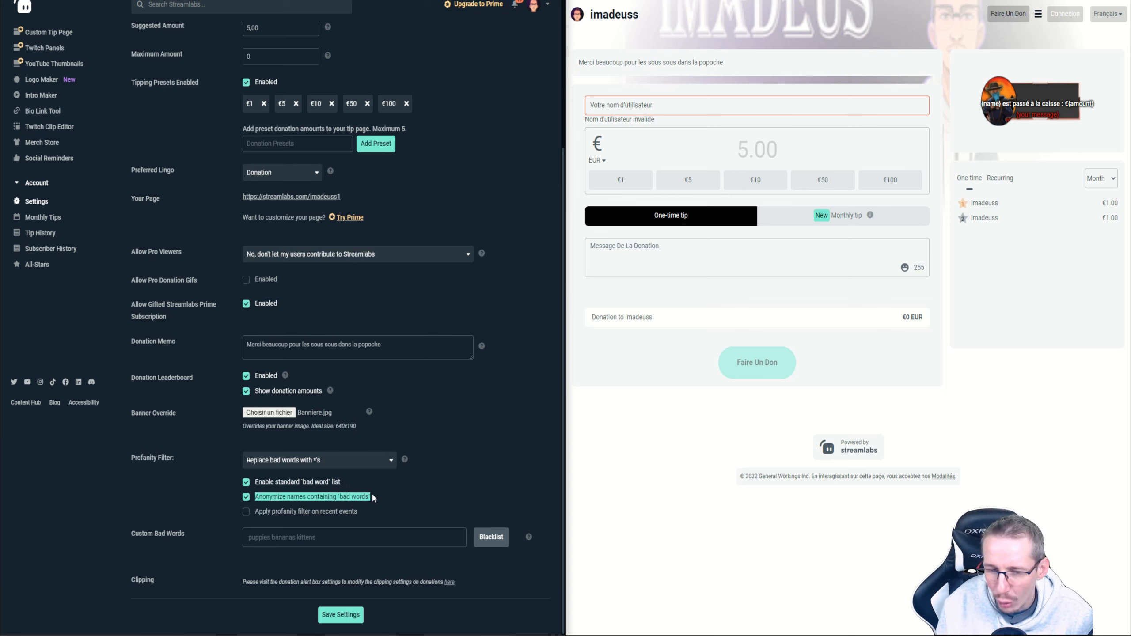
Blacklist "connard" as a custom bad word in the profanity filter and save the donation settings
{"action": "left_click", "coordinate": [293, 538]}
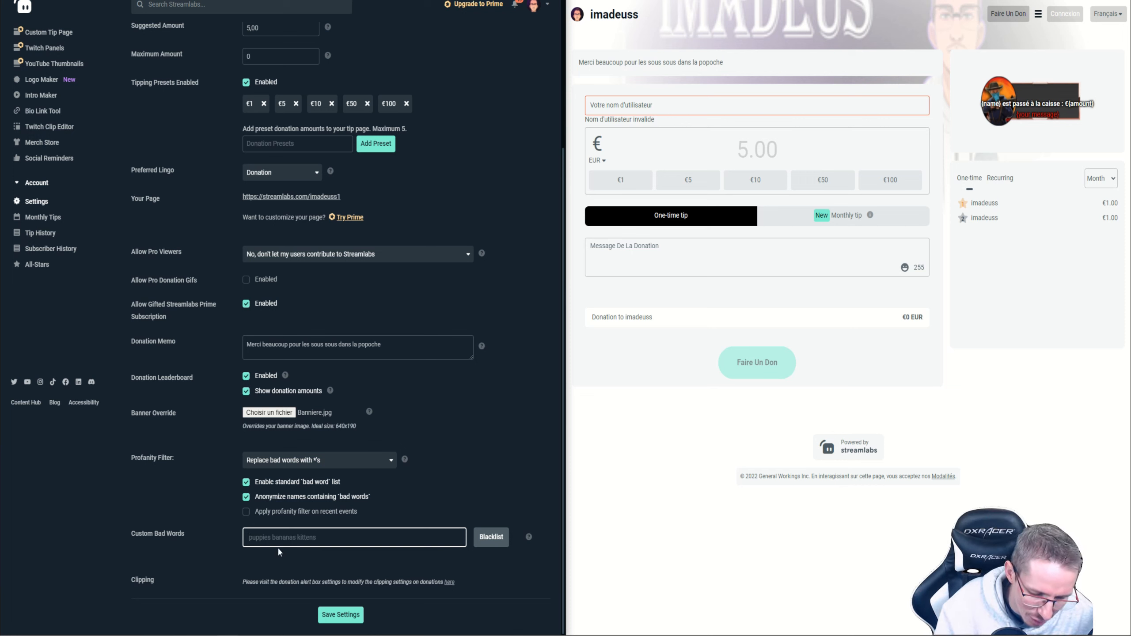
{"action": "type", "text": "connard"}
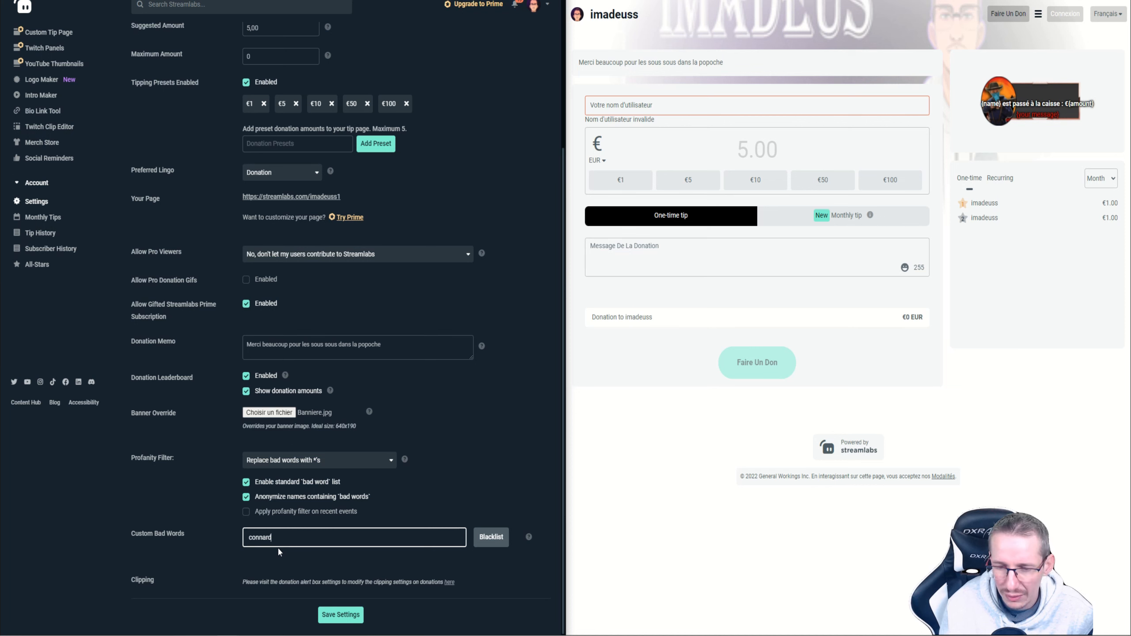
{"action": "left_click", "coordinate": [491, 537]}
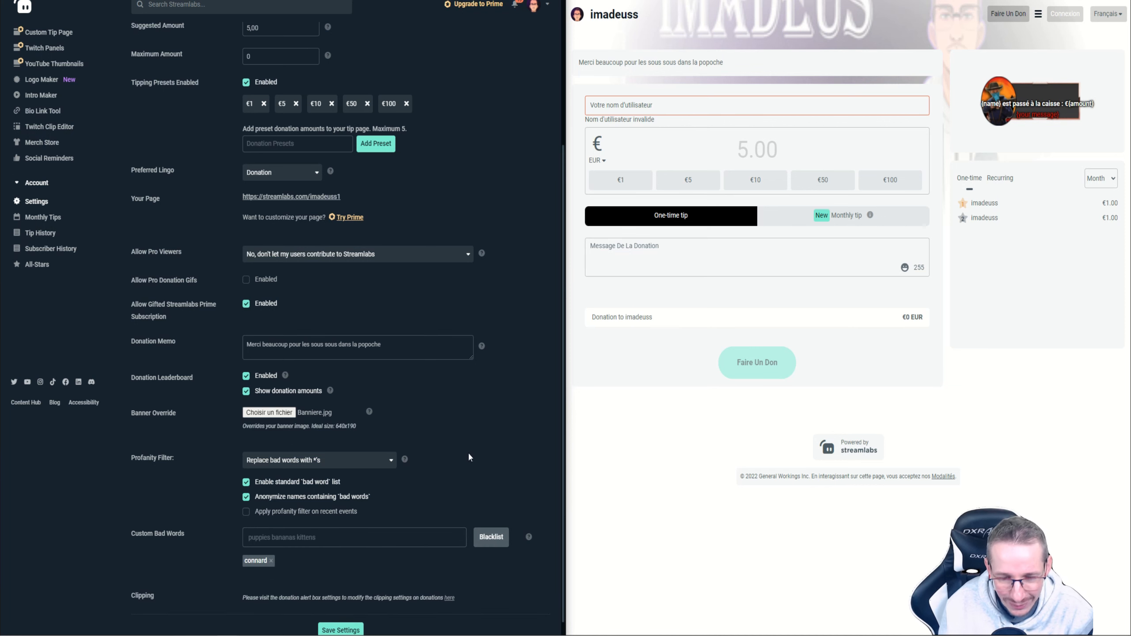
{"action": "scroll", "coordinate": [459, 448], "scroll_direction": "down", "scroll_amount": 1}
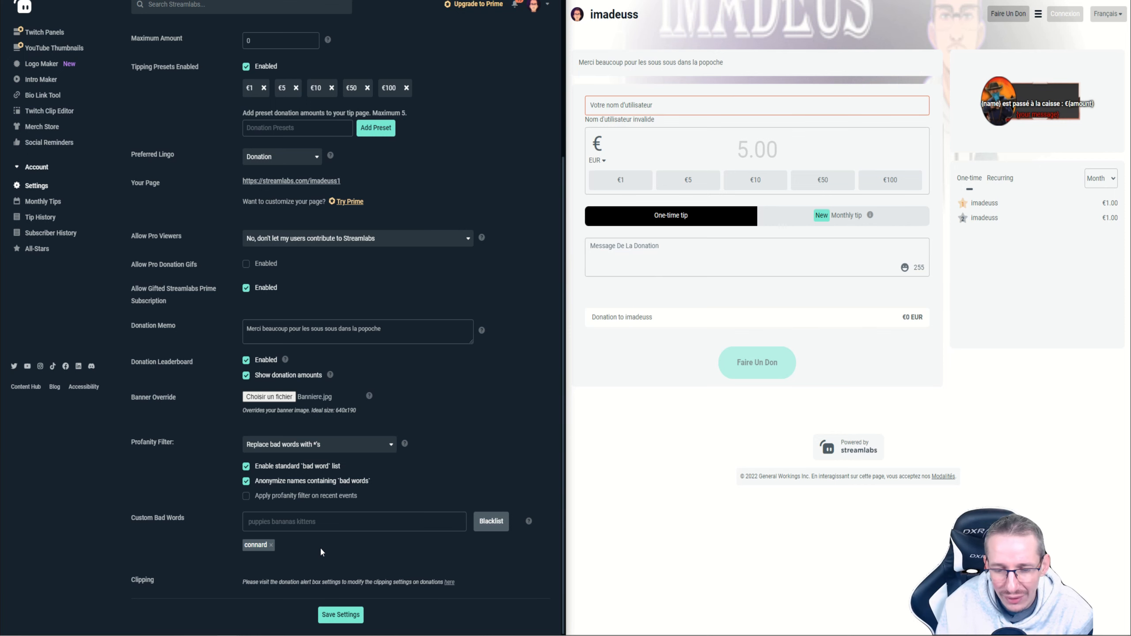
{"action": "left_click", "coordinate": [343, 615]}
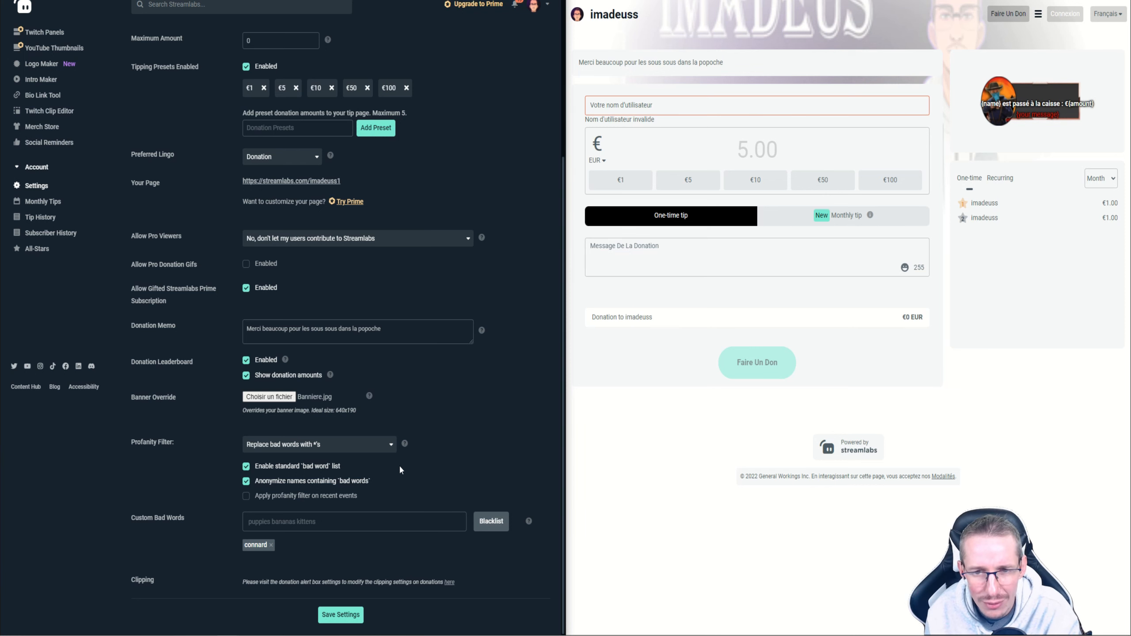
Return to the donation payment methods in the donation settings
{"action": "scroll", "coordinate": [407, 414], "scroll_direction": "up", "scroll_amount": 5}
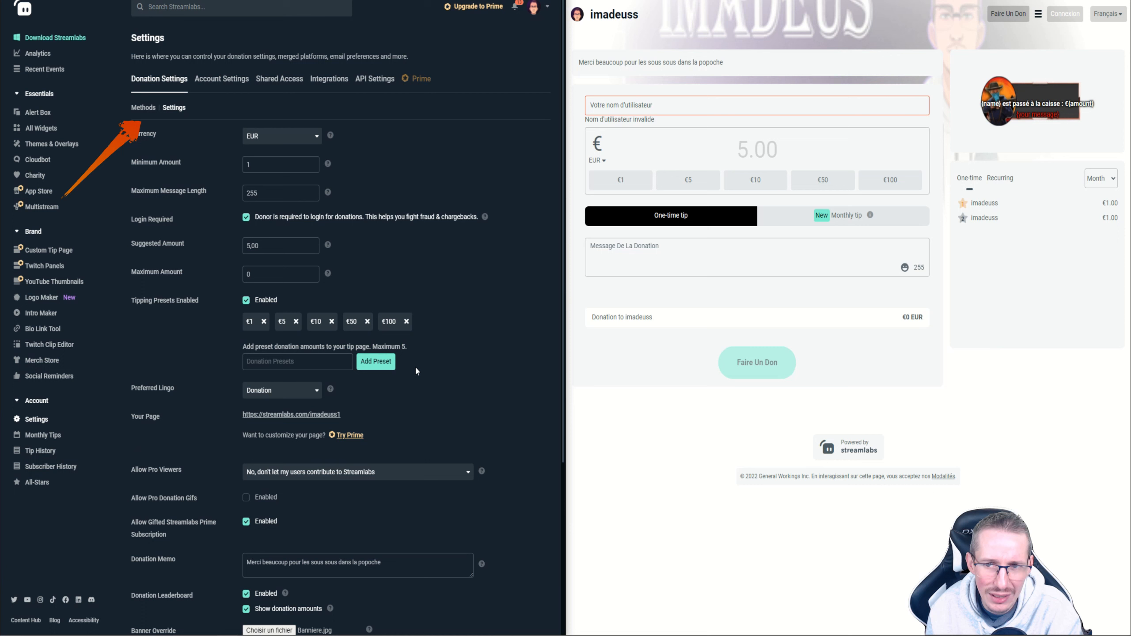
{"action": "left_click", "coordinate": [145, 111]}
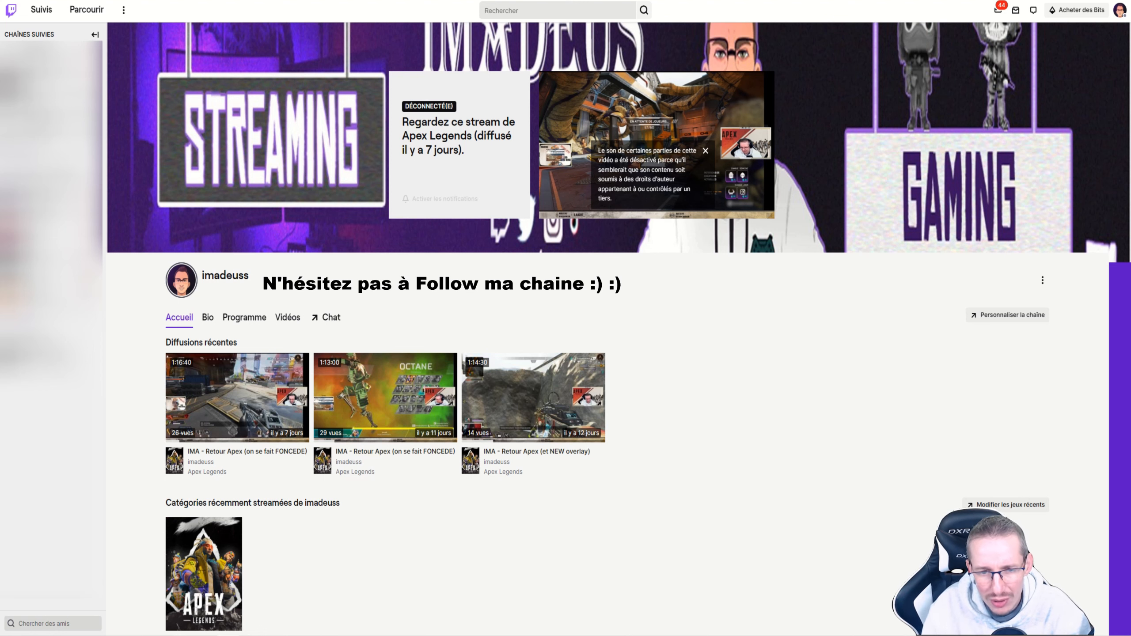
Switch to the bio of the Twitch channel, enable panel editing and add a new text or image panel
{"action": "left_click", "coordinate": [208, 317]}
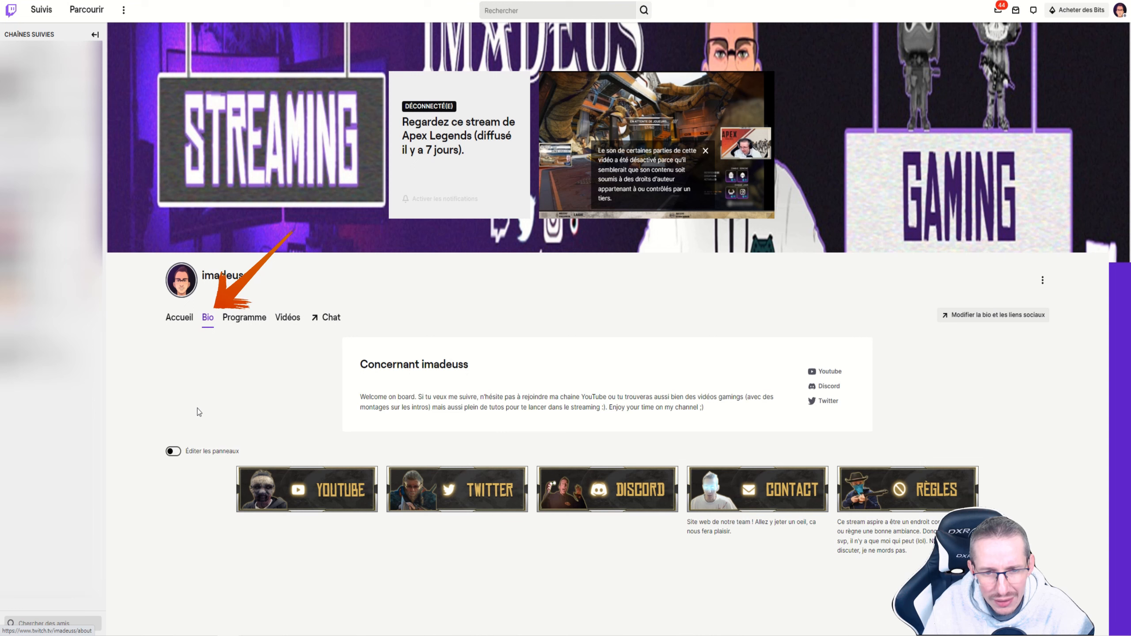
{"action": "left_click", "coordinate": [174, 452]}
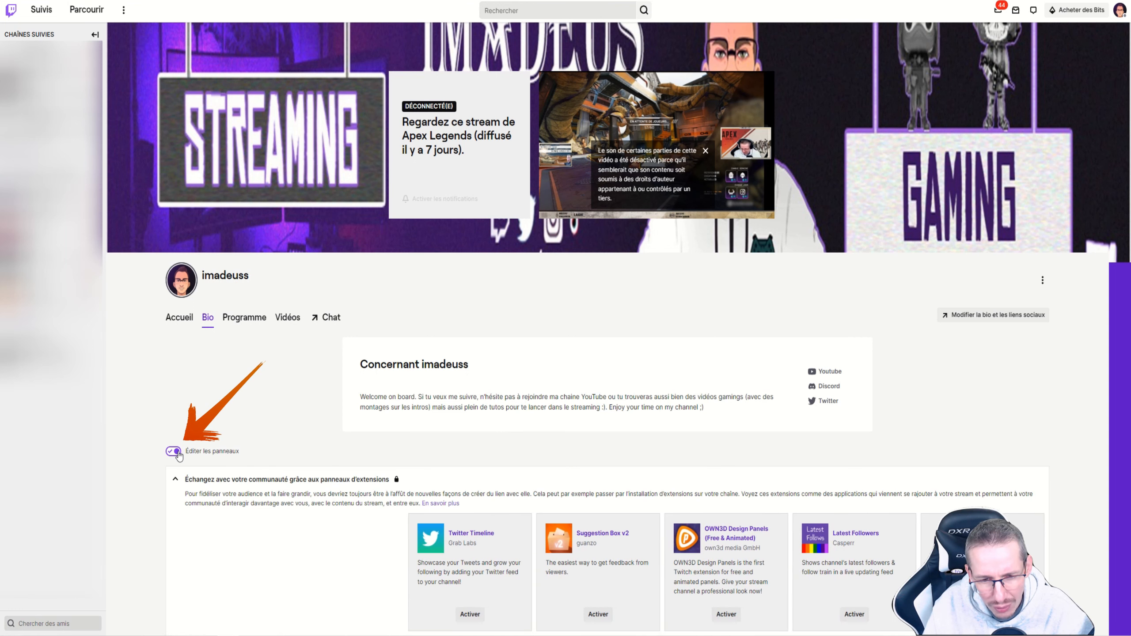
{"action": "scroll", "coordinate": [254, 423], "scroll_direction": "down", "scroll_amount": 5}
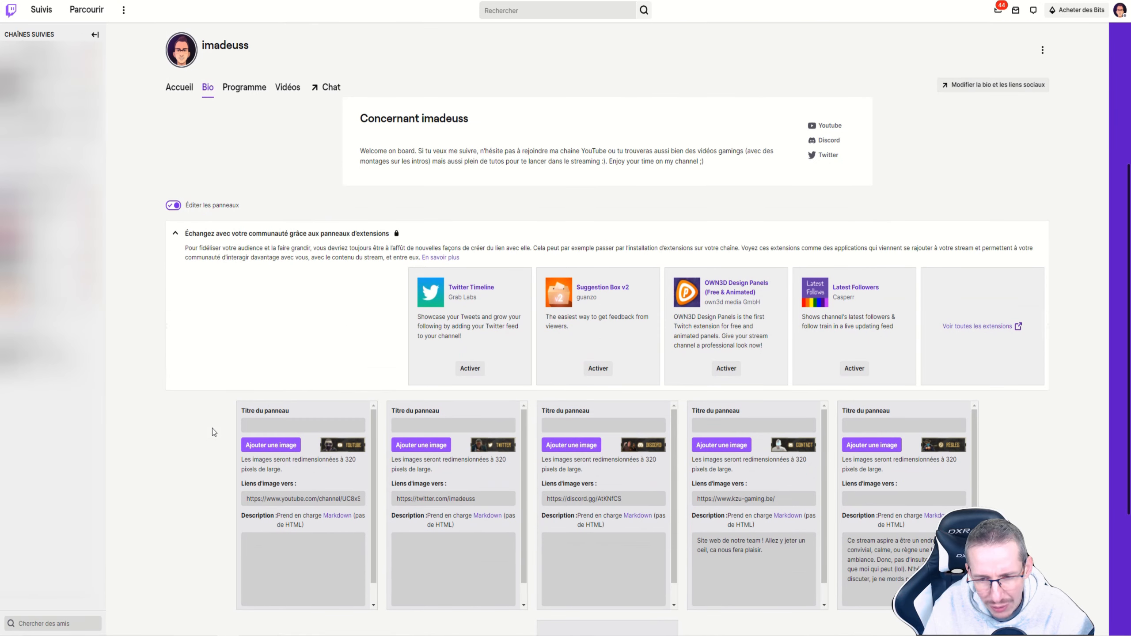
{"action": "scroll", "coordinate": [445, 311], "scroll_direction": "down", "scroll_amount": 2}
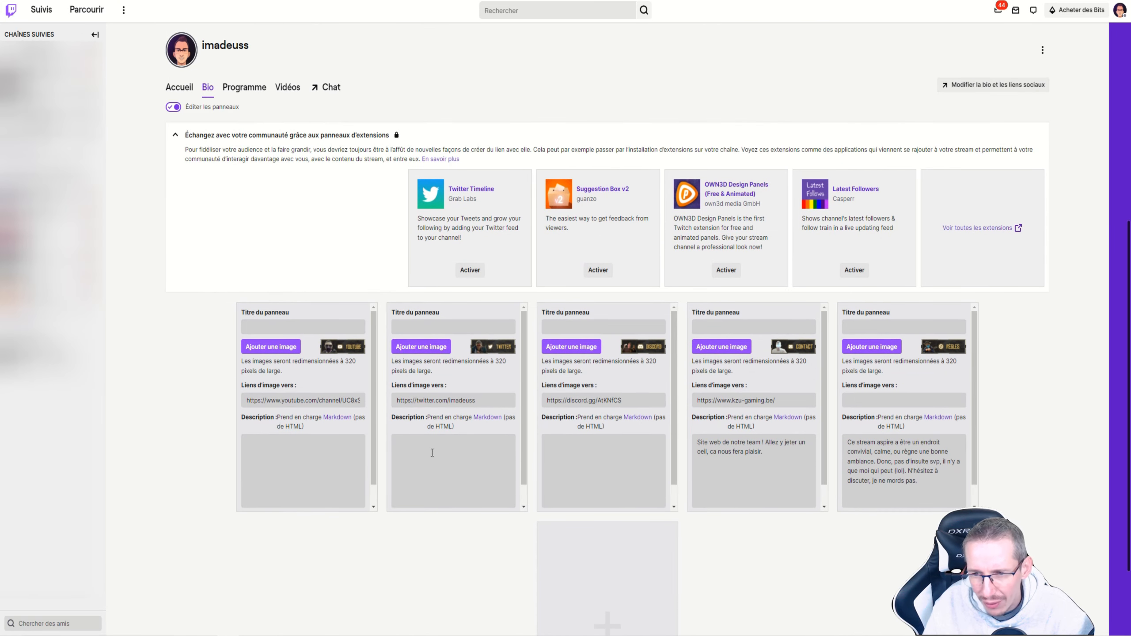
{"action": "scroll", "coordinate": [432, 453], "scroll_direction": "down", "scroll_amount": 1}
{"action": "scroll", "coordinate": [752, 490], "scroll_direction": "down", "scroll_amount": 1}
{"action": "left_click", "coordinate": [636, 572]}
{"action": "scroll", "coordinate": [839, 561], "scroll_direction": "down", "scroll_amount": 2}
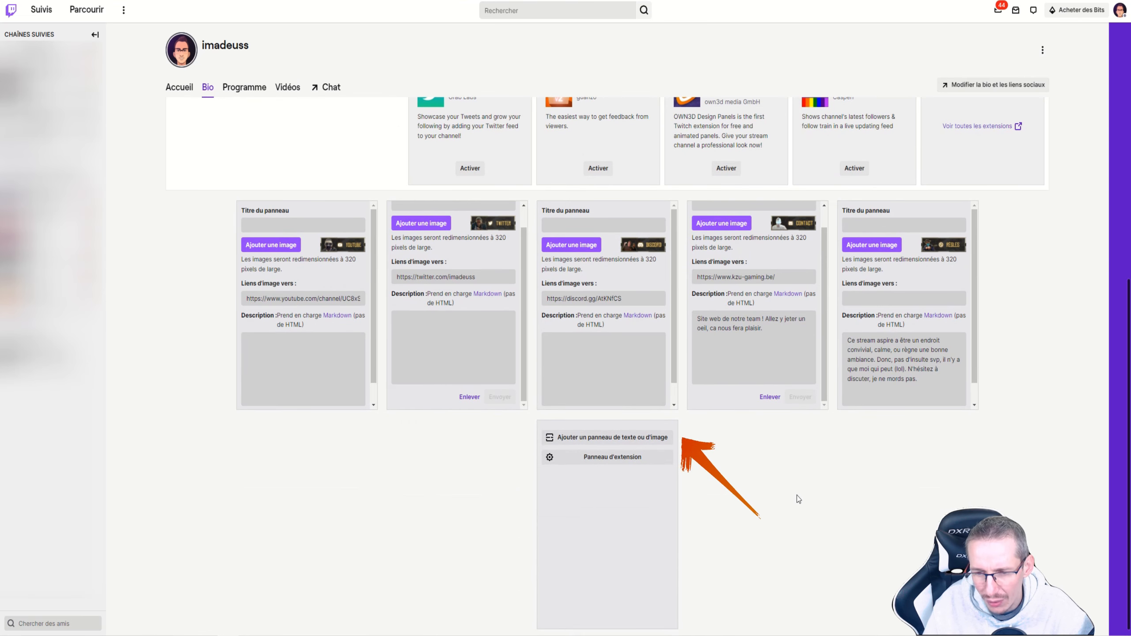
{"action": "left_click", "coordinate": [645, 444]}
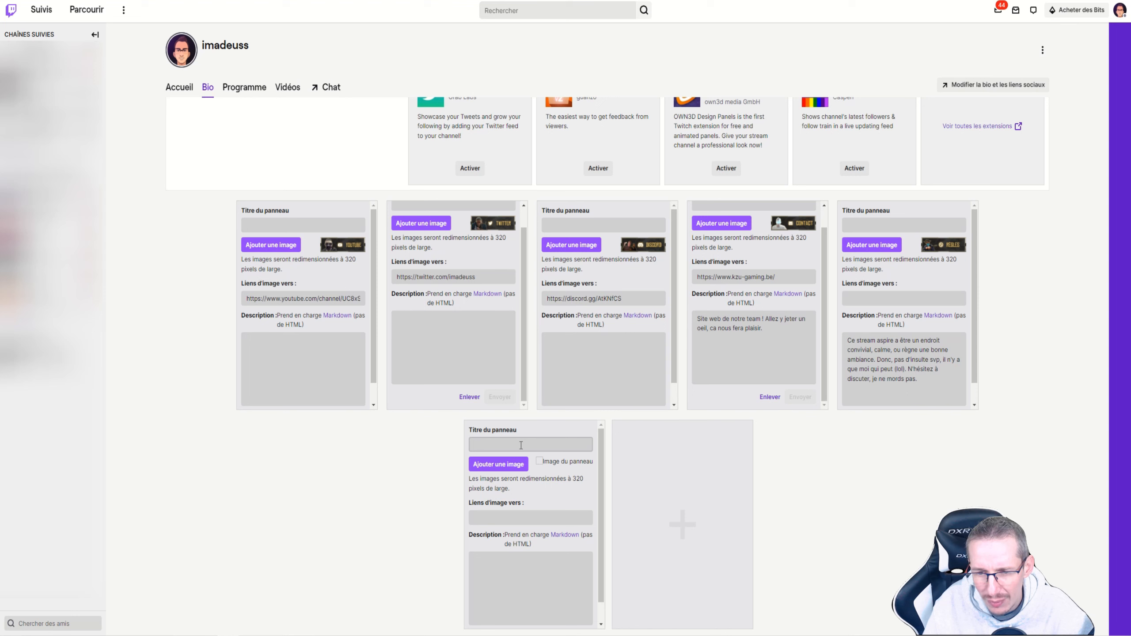
Add Imadeus1_Donate.png as the new panel's image and accept the crop
{"action": "scroll", "coordinate": [594, 508], "scroll_direction": "down", "scroll_amount": 1}
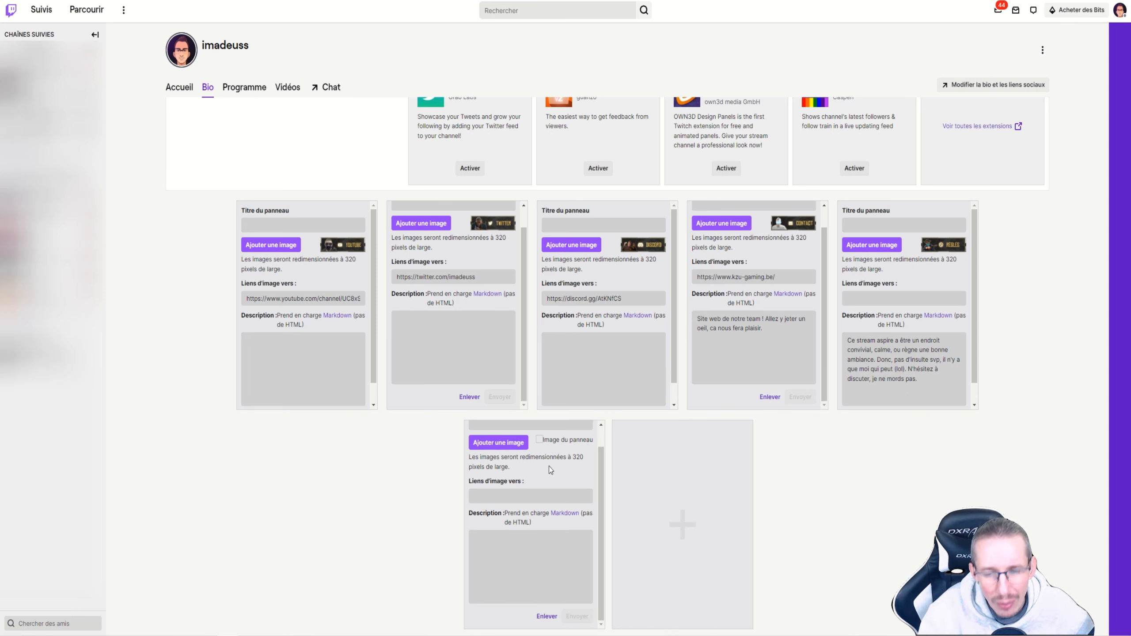
{"action": "scroll", "coordinate": [539, 468], "scroll_direction": "up", "scroll_amount": 1}
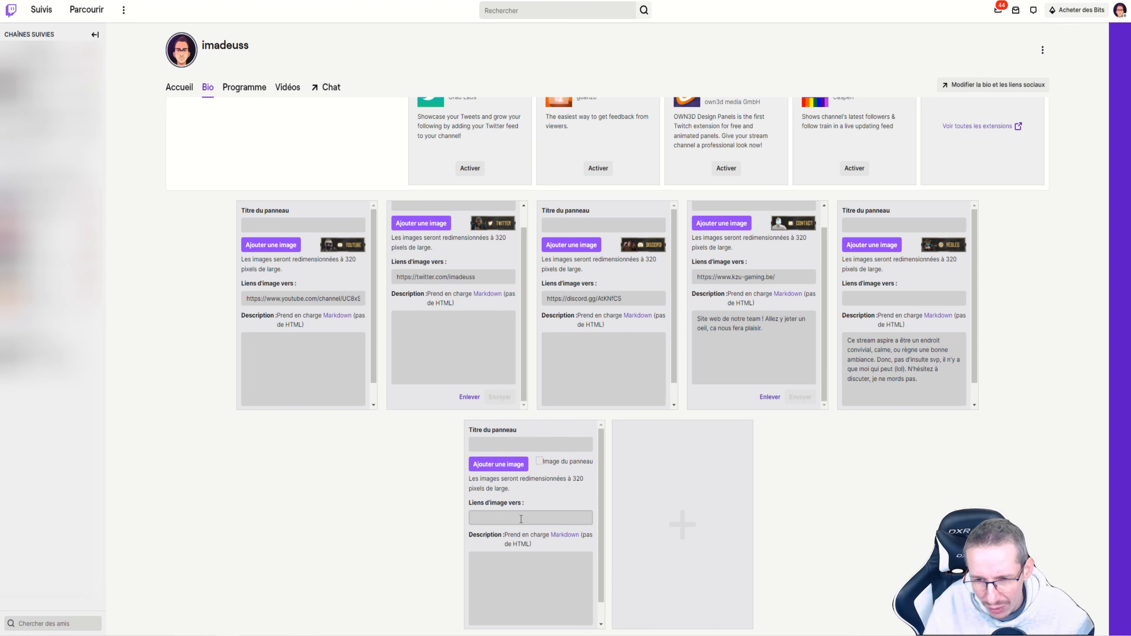
{"action": "left_click", "coordinate": [511, 467]}
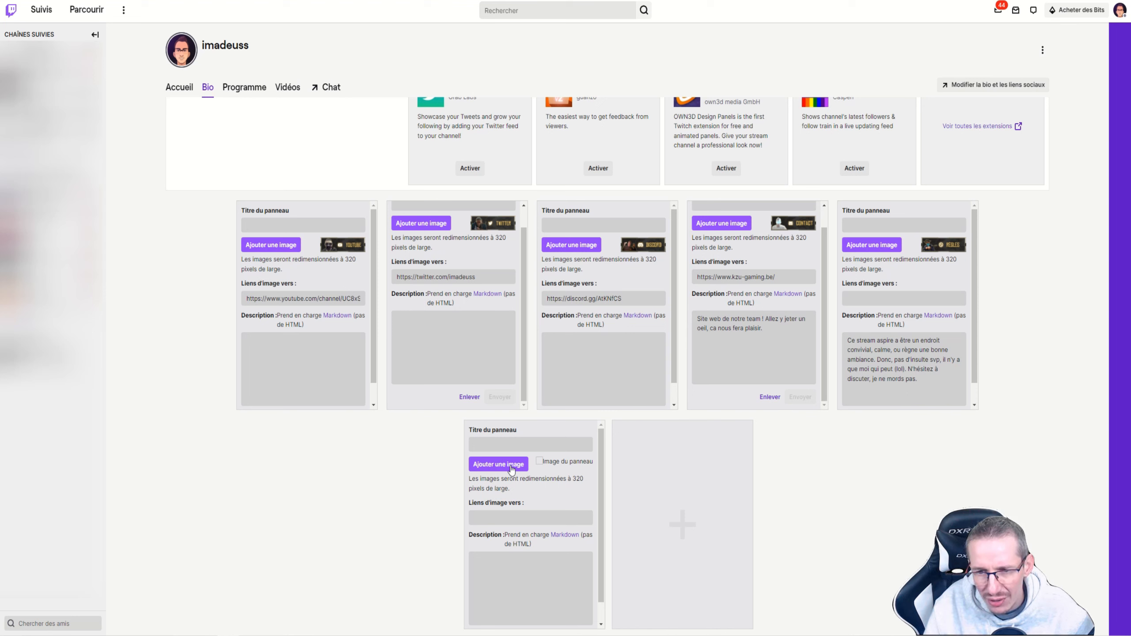
{"action": "left_click", "coordinate": [511, 467]}
{"action": "left_click", "coordinate": [548, 322]}
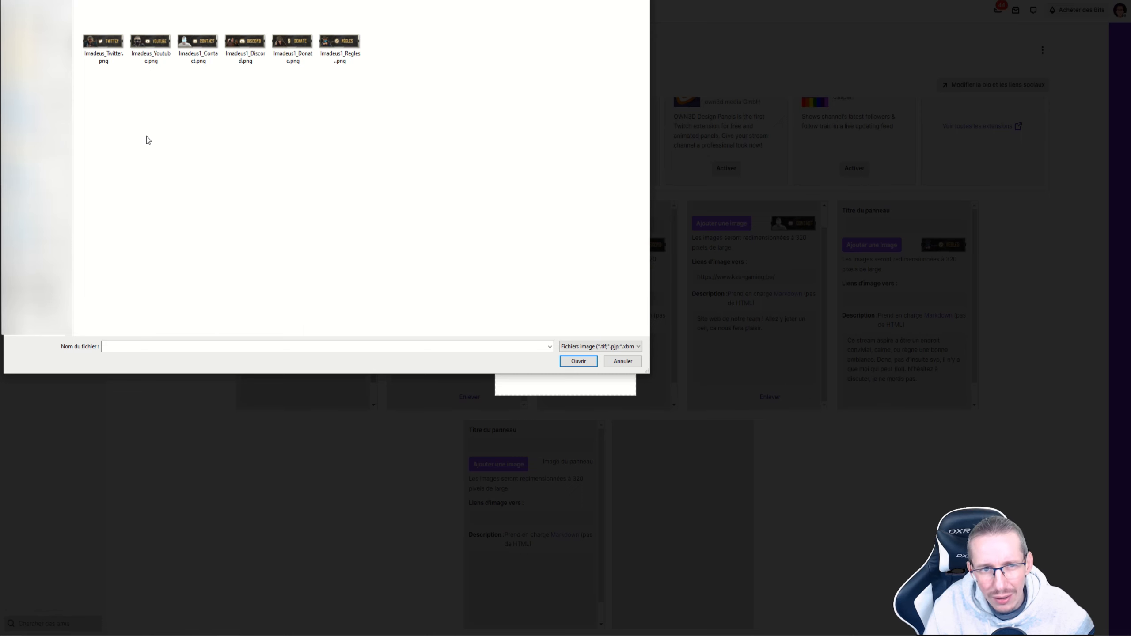
{"action": "double_click", "coordinate": [292, 49]}
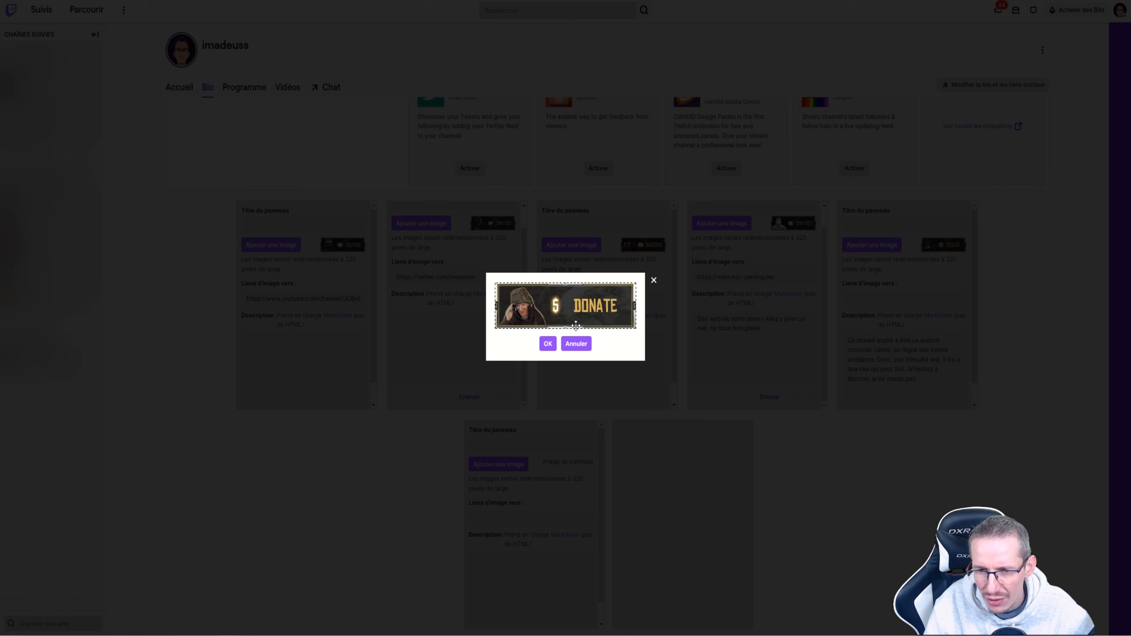
{"action": "left_click", "coordinate": [548, 344]}
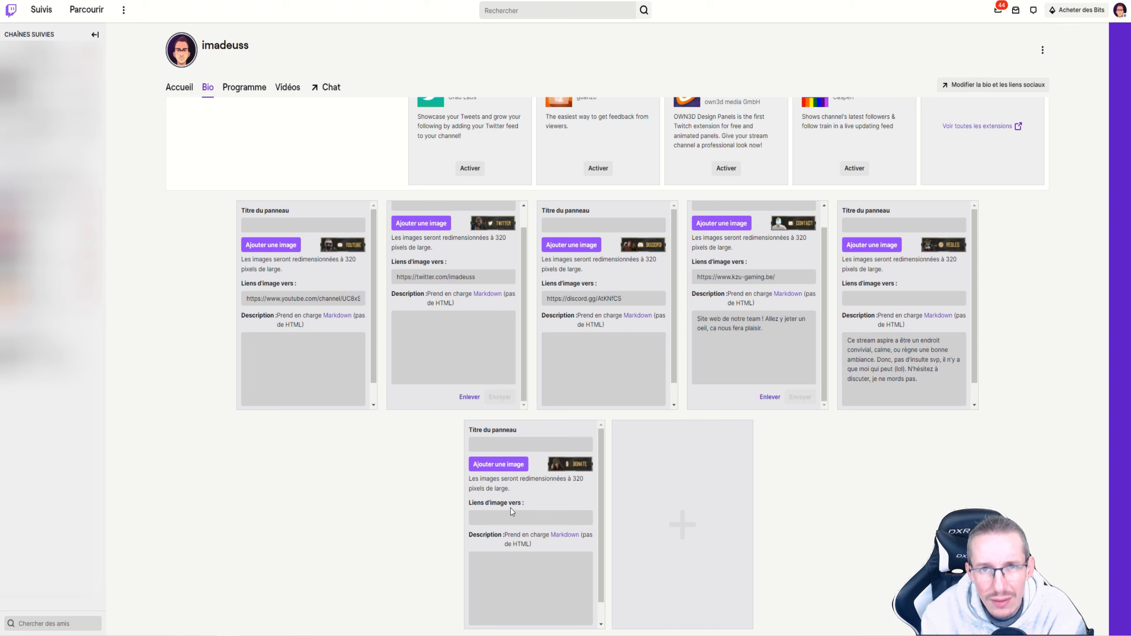
{"action": "scroll", "coordinate": [503, 513], "scroll_direction": "down", "scroll_amount": 1}
{"action": "left_click", "coordinate": [499, 497]}
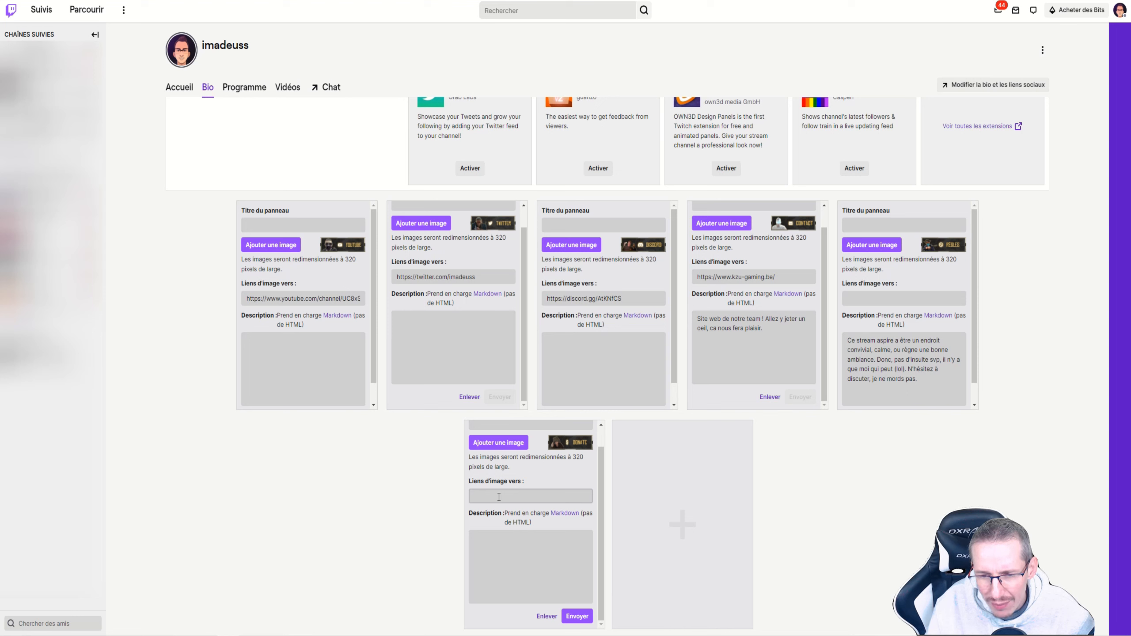
{"action": "type", "text": "https://streamlabs.com/imadeuss1"}
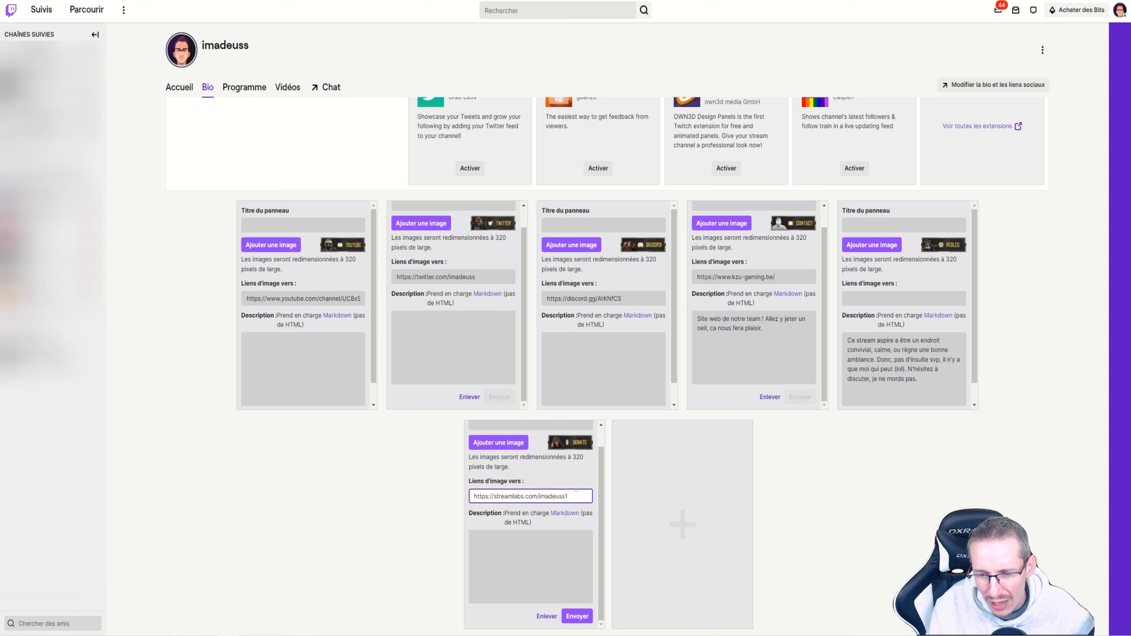
{"action": "left_click", "coordinate": [579, 616]}
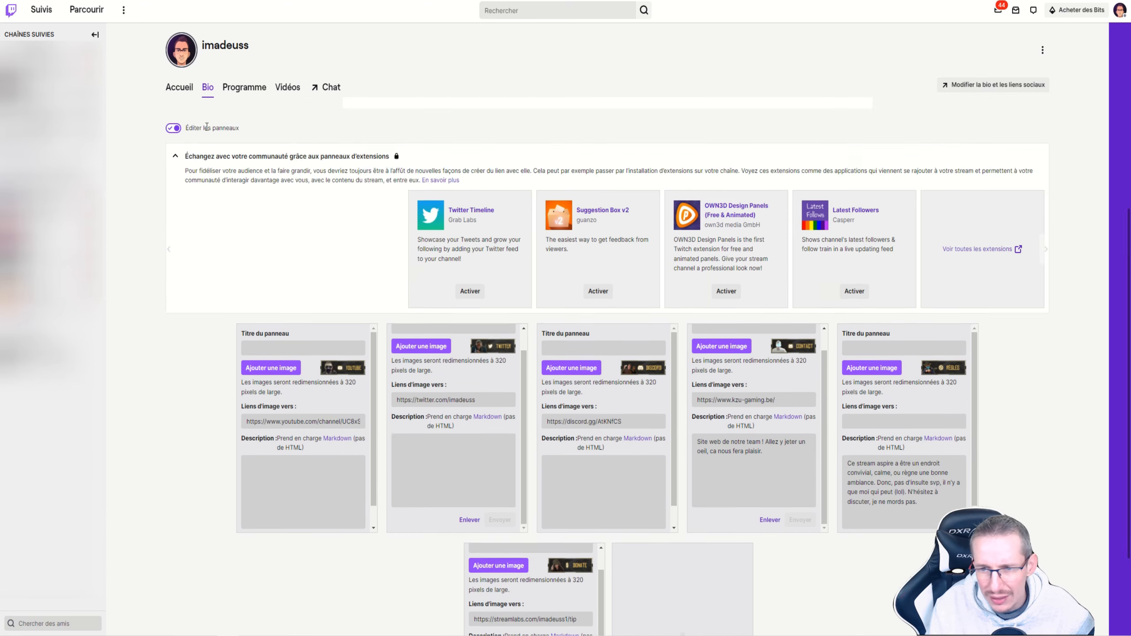
Turn off panel editing and open the Donate panel's link from the channel bio
{"action": "scroll", "coordinate": [209, 161], "scroll_direction": "up", "scroll_amount": 4}
{"action": "left_click", "coordinate": [174, 203]}
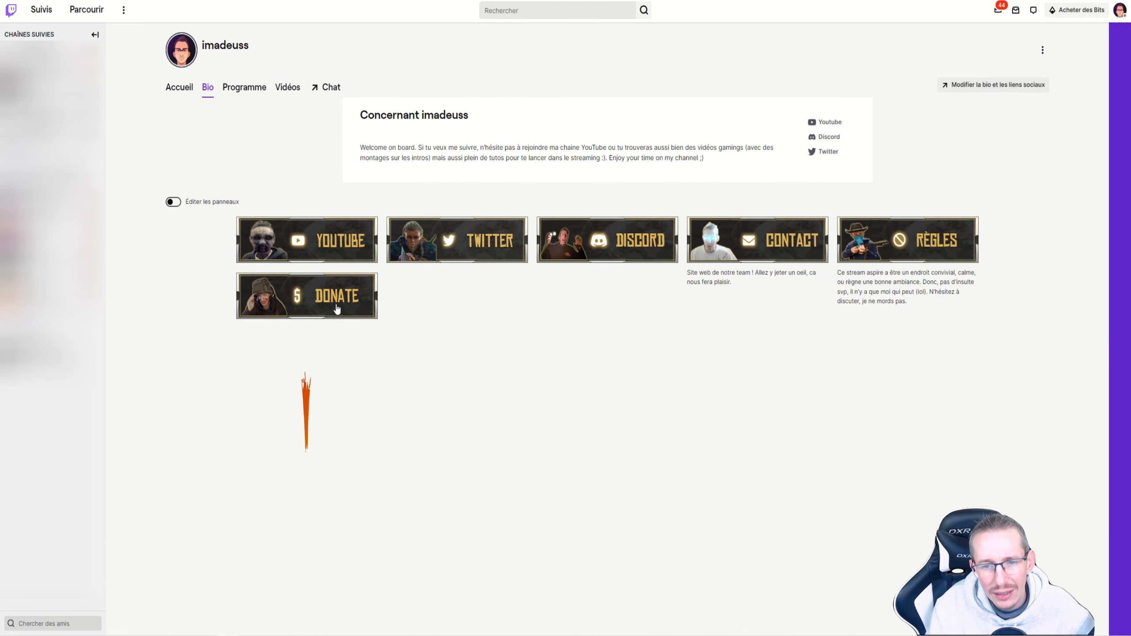
{"action": "left_click", "coordinate": [308, 310]}
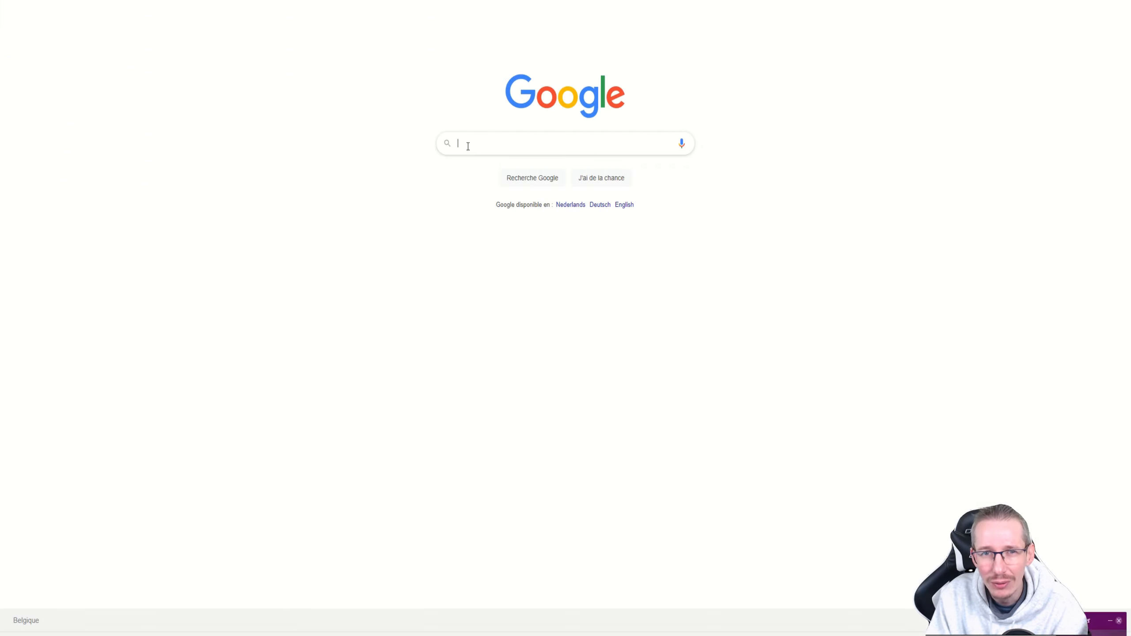
Search Google for "twitch free panel" and view the image results
{"action": "left_click", "coordinate": [467, 144]}
{"action": "type", "text": "twitch f"}
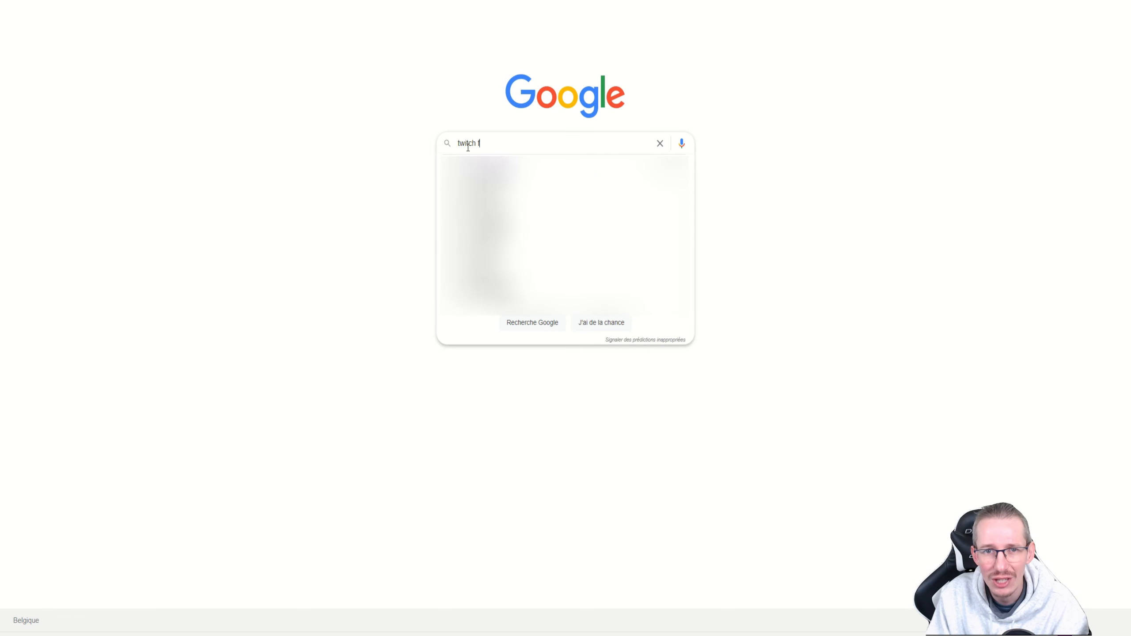
{"action": "type", "text": "ree panel"}
{"action": "key", "text": "Escape"}
{"action": "key", "text": "Return"}
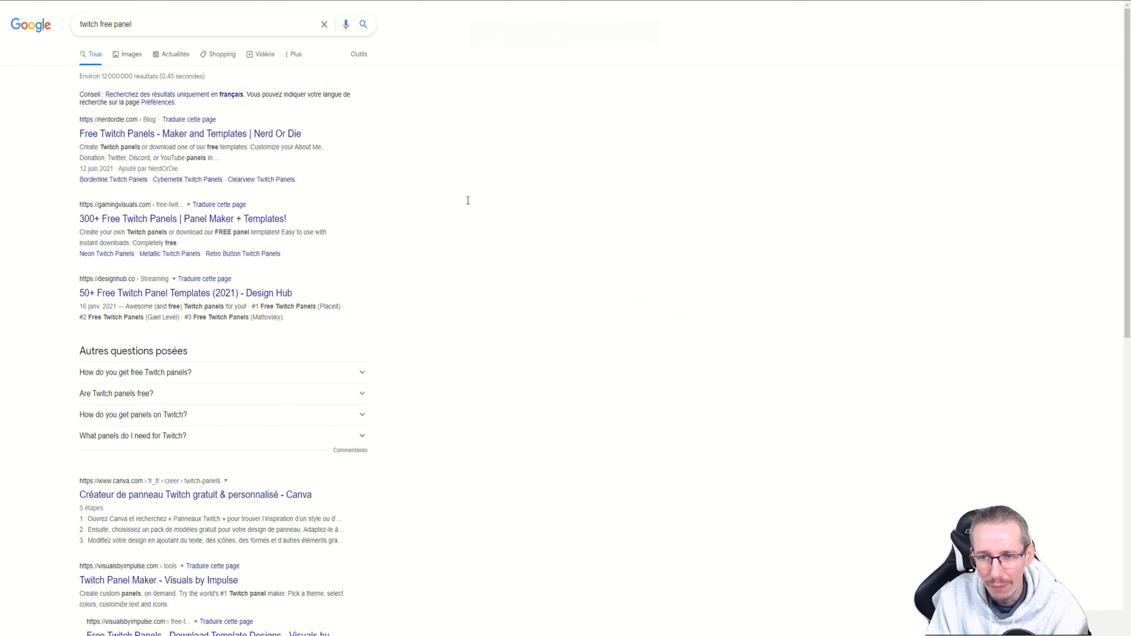
{"action": "left_click", "coordinate": [132, 54]}
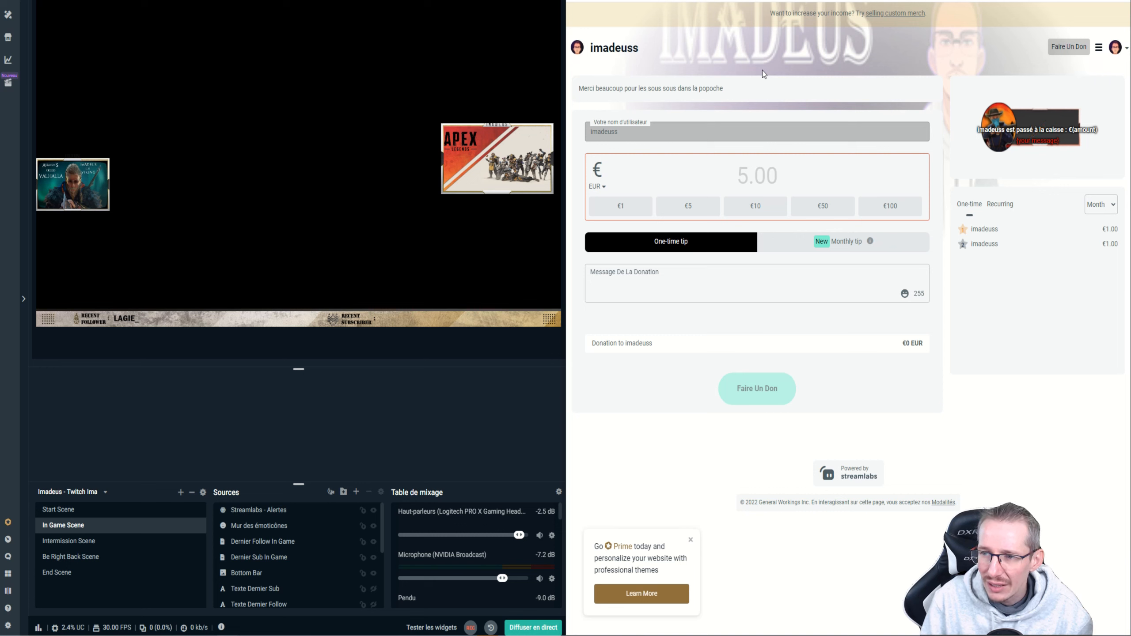
On the Streamlabs donation page, choose the €1 preset and enter the donation message "Cadeau"
{"action": "left_click", "coordinate": [622, 206]}
{"action": "left_click", "coordinate": [628, 278]}
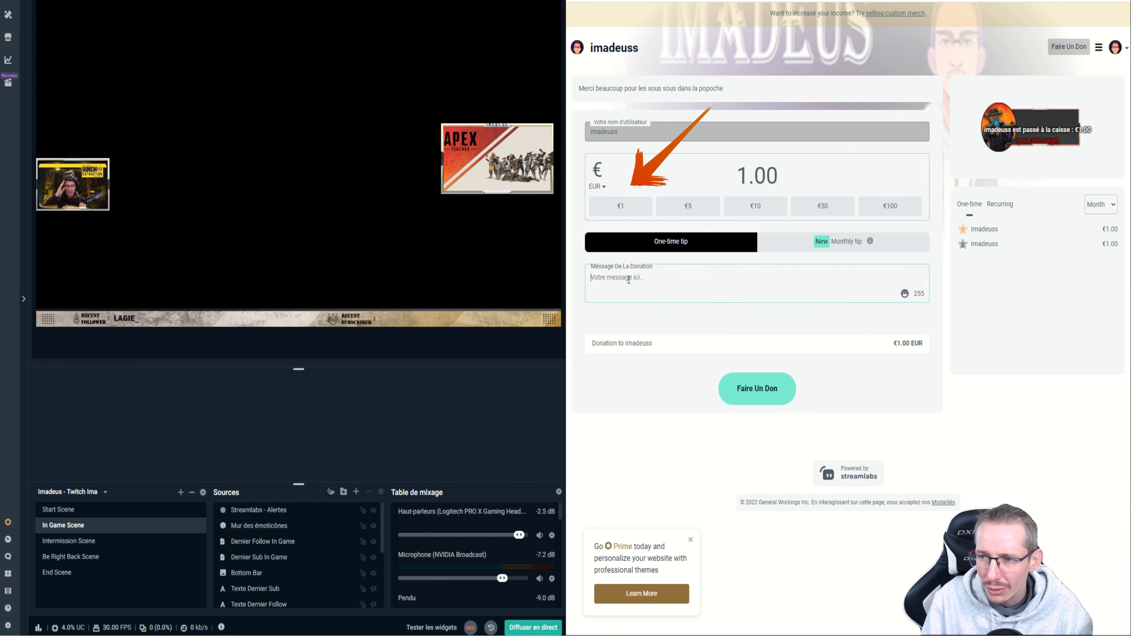
{"action": "type", "text": "Cadea"}
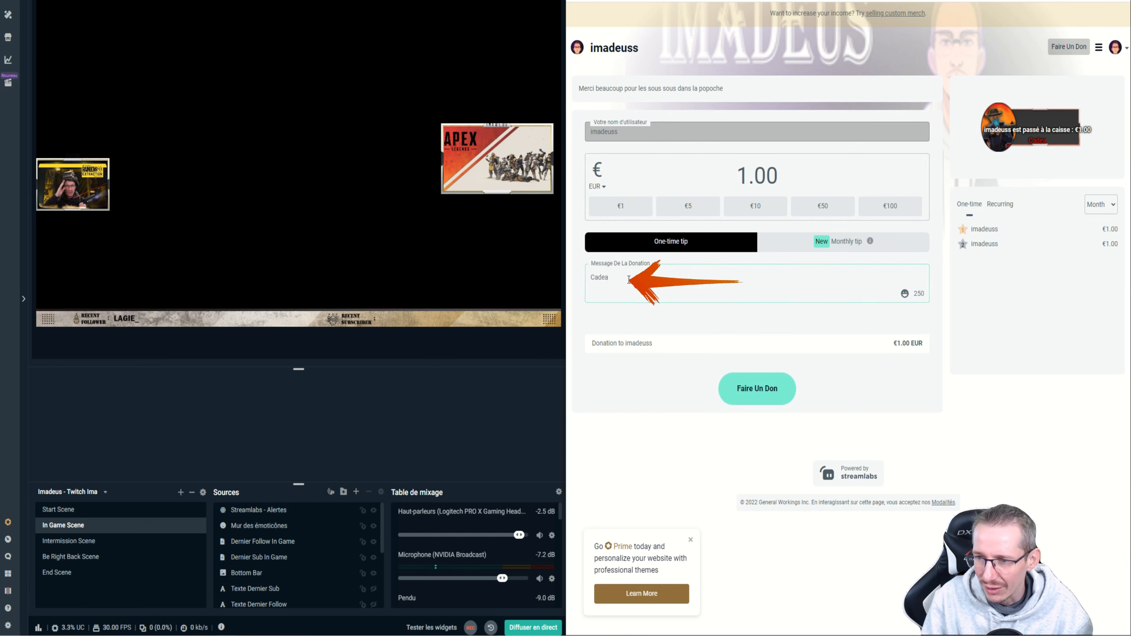
{"action": "type", "text": "u"}
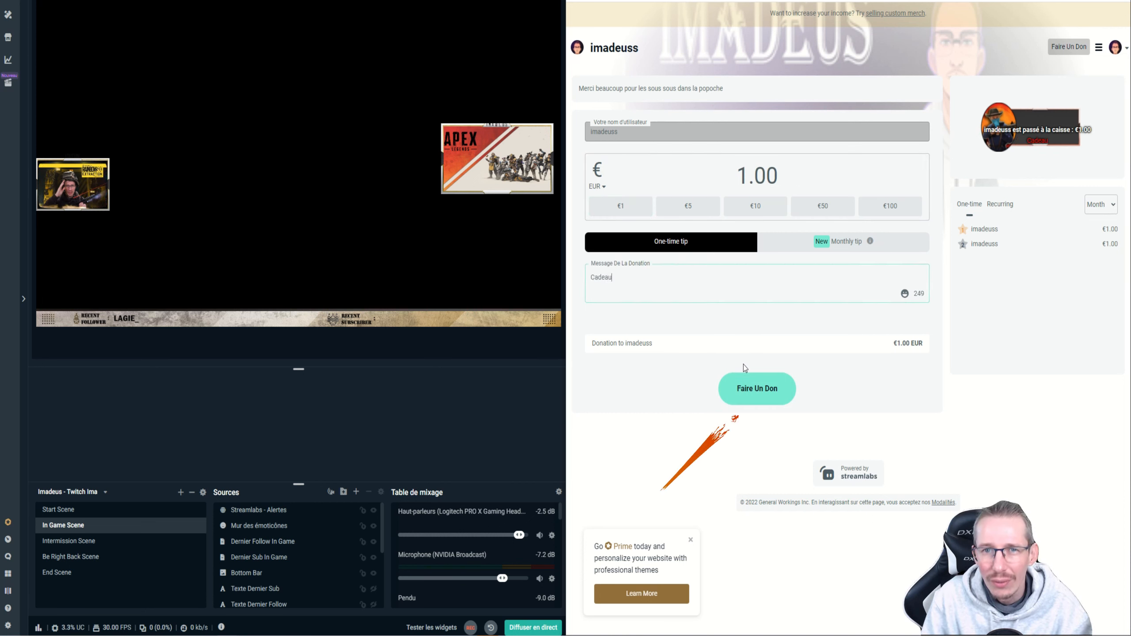
Submit the donation, pay for it with PayPal and close the thank-you dialog
{"action": "left_click", "coordinate": [760, 390]}
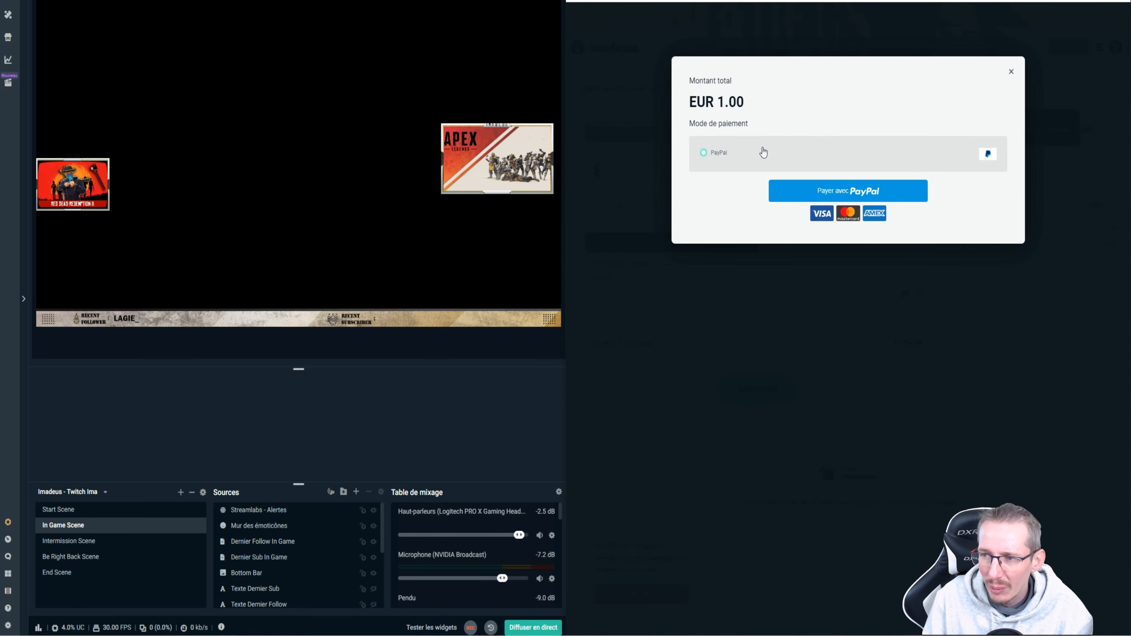
{"action": "left_click", "coordinate": [822, 192]}
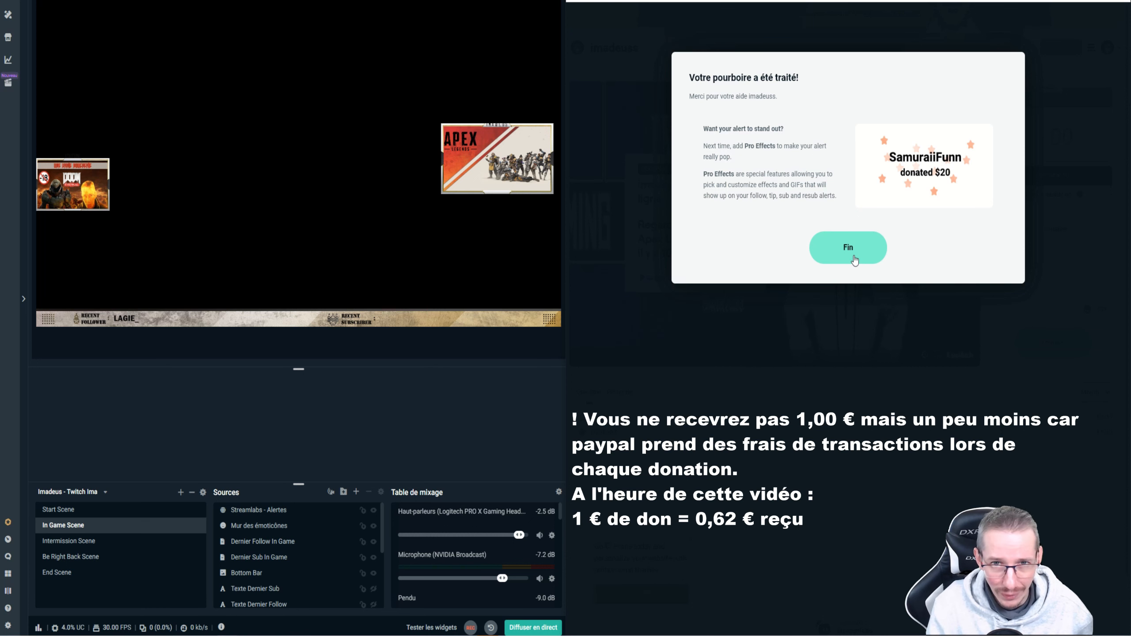
{"action": "left_click", "coordinate": [854, 257]}
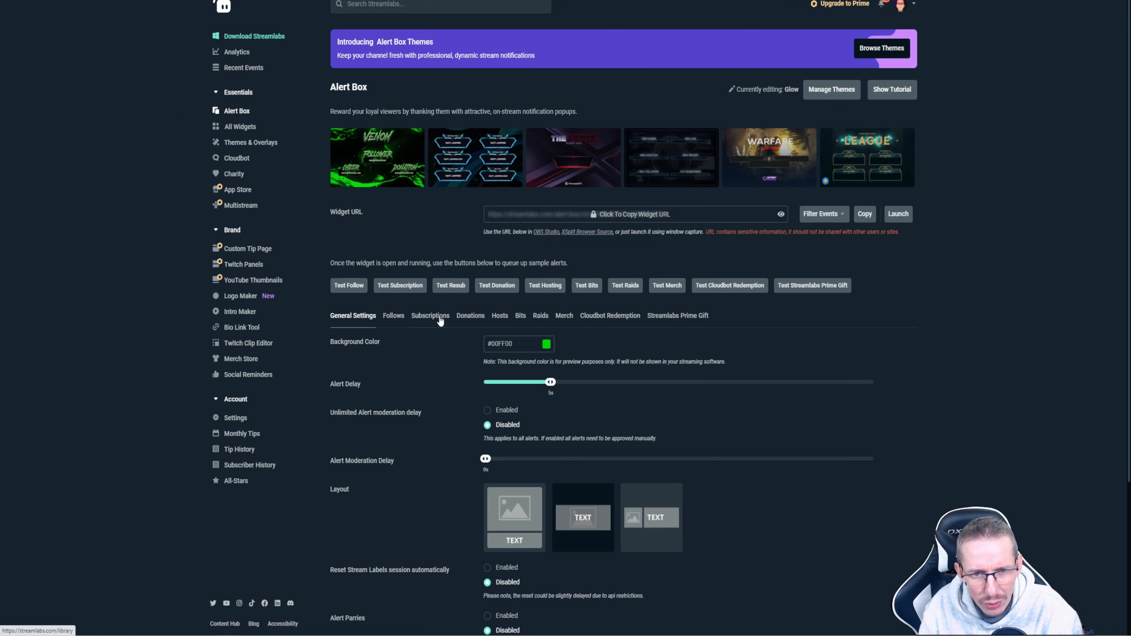
Open the Donations section of the Streamlabs Alert Box and review its layout, animation, message, image and sound settings
{"action": "left_click", "coordinate": [470, 316]}
{"action": "scroll", "coordinate": [639, 345], "scroll_direction": "down", "scroll_amount": 1}
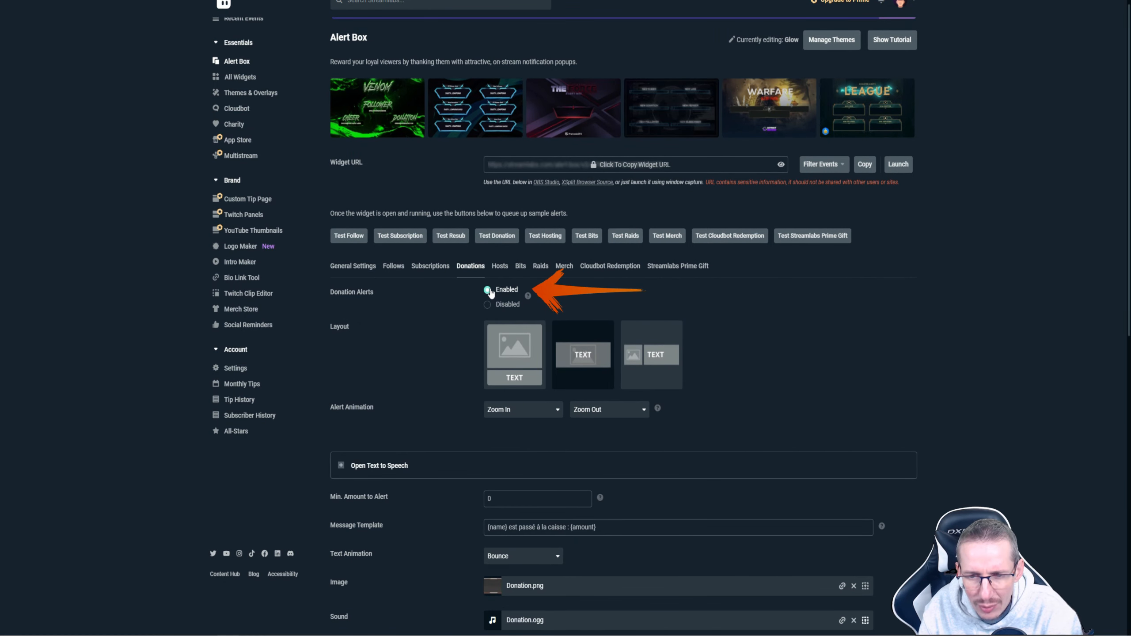
{"action": "scroll", "coordinate": [446, 282], "scroll_direction": "down", "scroll_amount": 6}
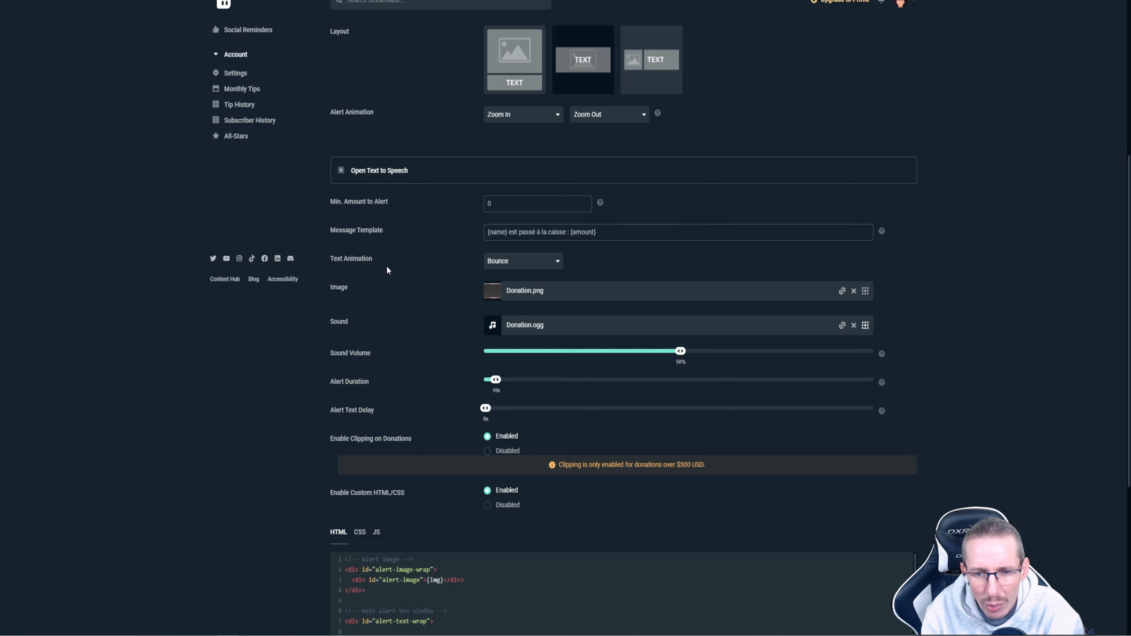
Save the donation alert settings and copy the Alert Box widget URL, accepting the notice about not sharing it
{"action": "scroll", "coordinate": [388, 268], "scroll_direction": "down", "scroll_amount": 6}
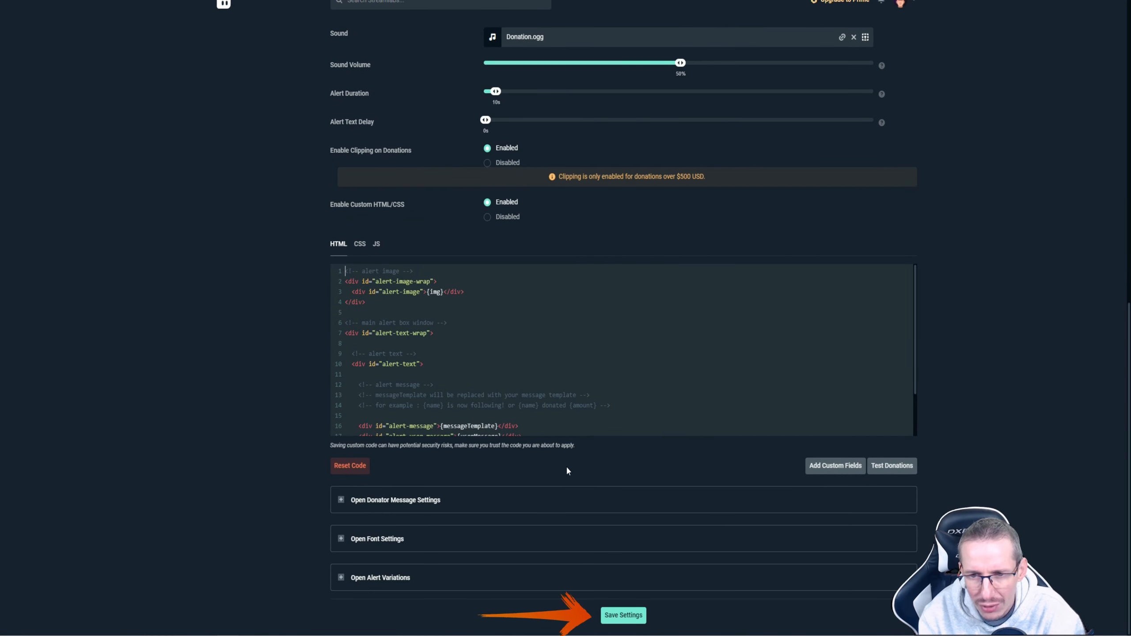
{"action": "left_click", "coordinate": [608, 611]}
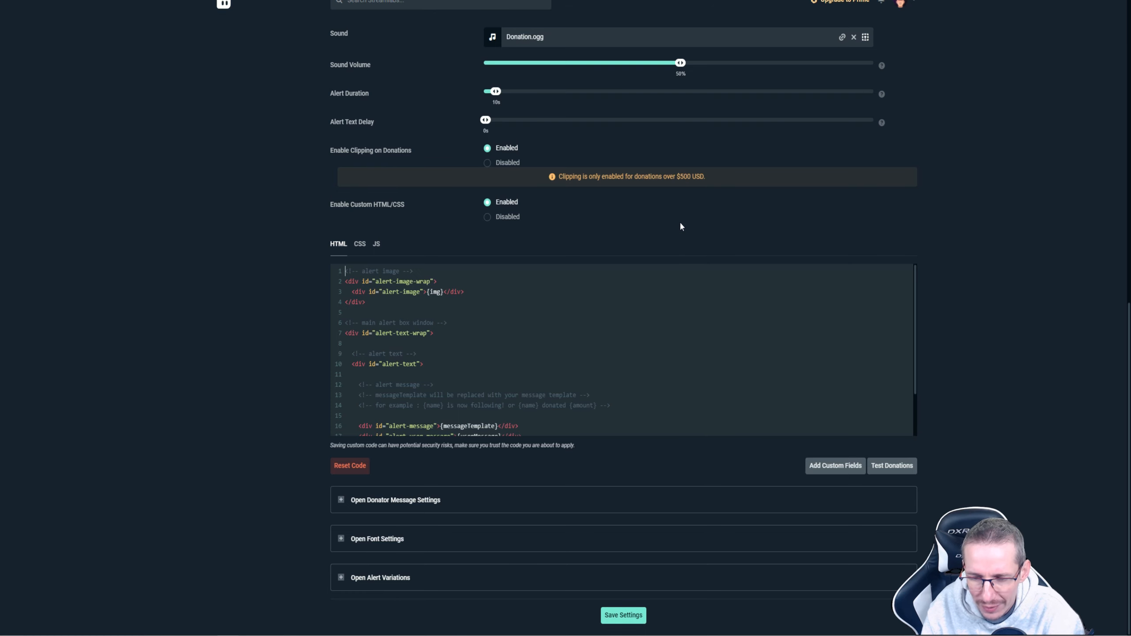
{"action": "scroll", "coordinate": [679, 221], "scroll_direction": "up", "scroll_amount": 13}
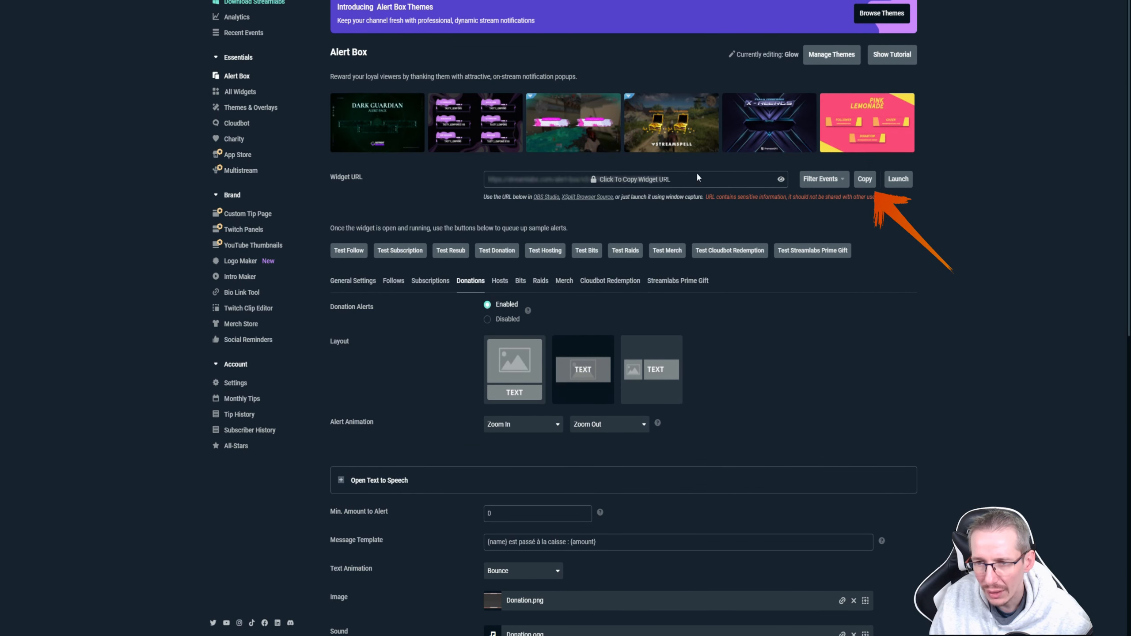
{"action": "left_click", "coordinate": [865, 179]}
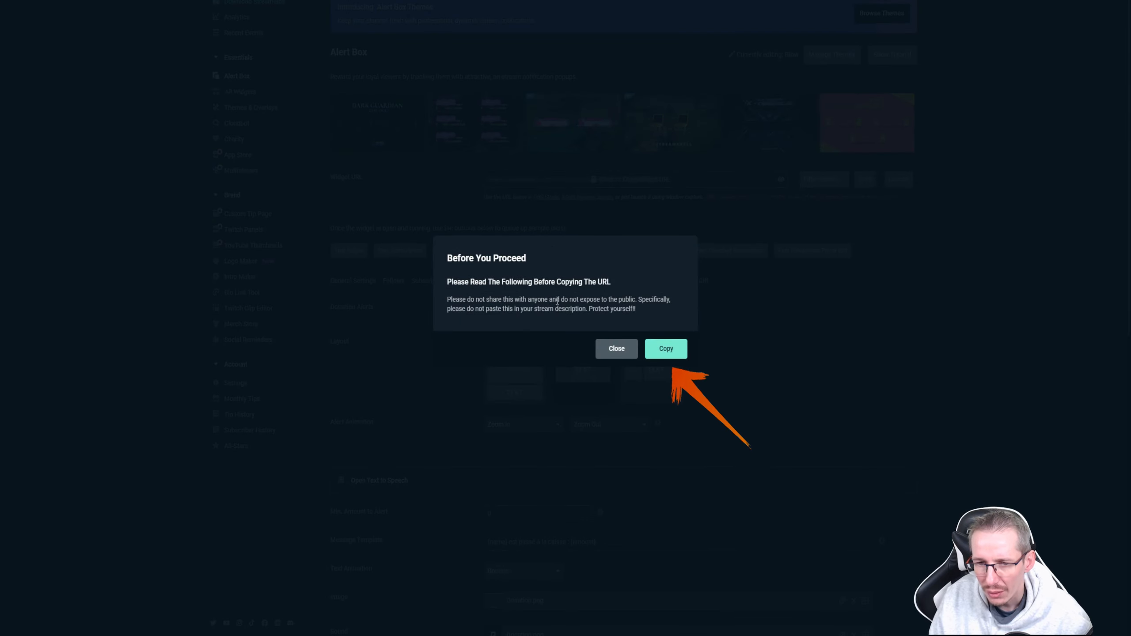
{"action": "left_click", "coordinate": [670, 352]}
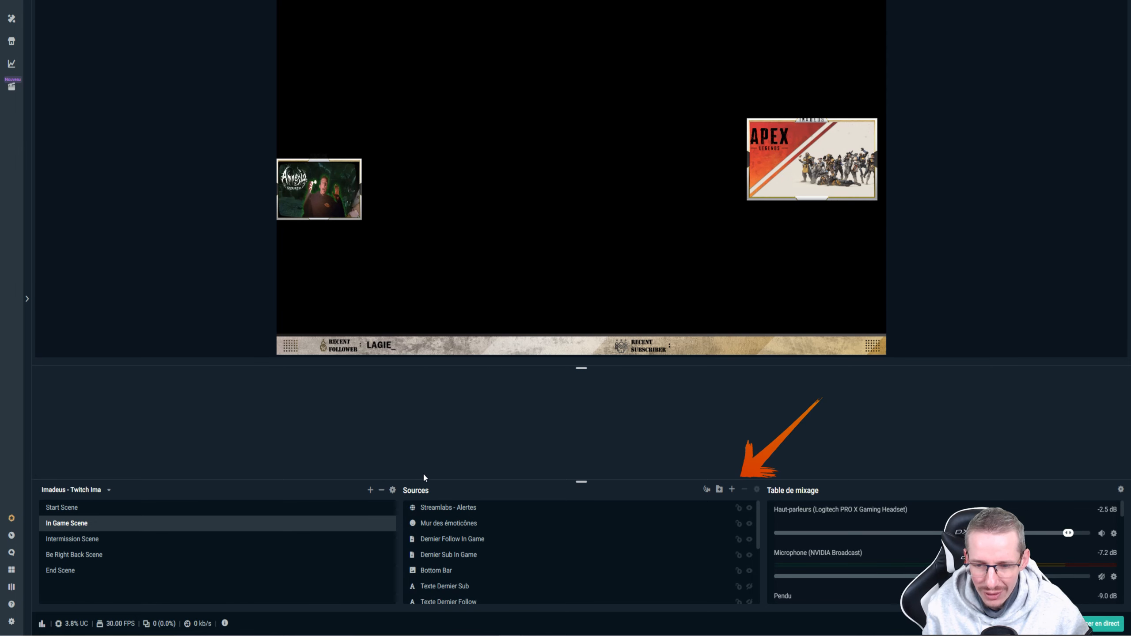
Switch to Streamlabs Desktop and add a new browser source named "Alertes" to the In Game Scene
{"action": "left_click", "coordinate": [733, 490]}
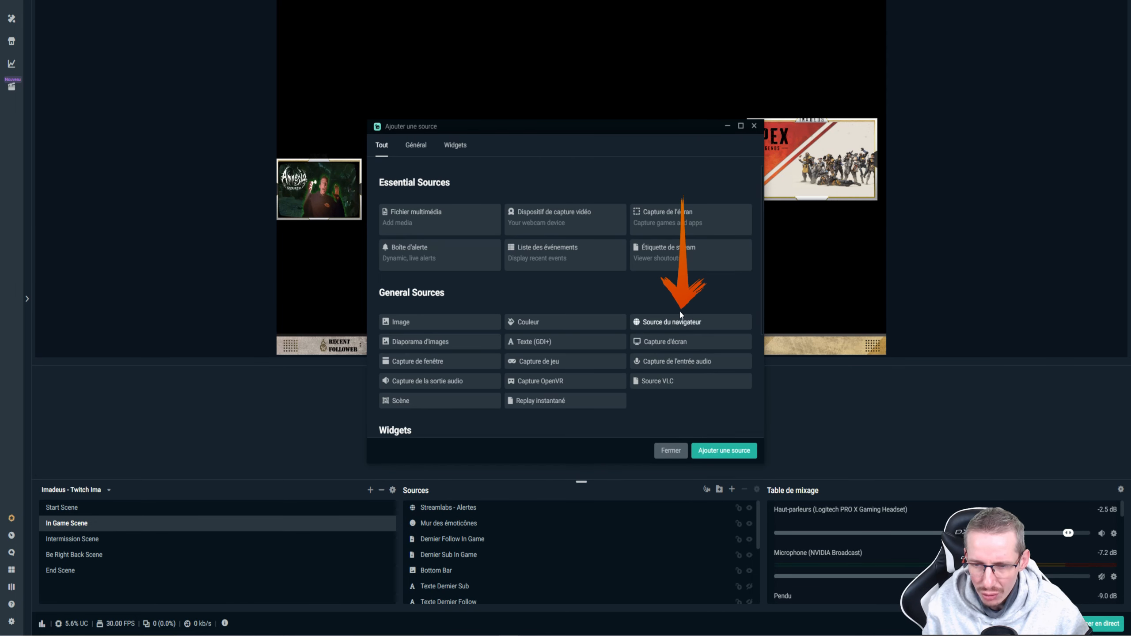
{"action": "left_click", "coordinate": [658, 327]}
{"action": "left_click", "coordinate": [724, 450]}
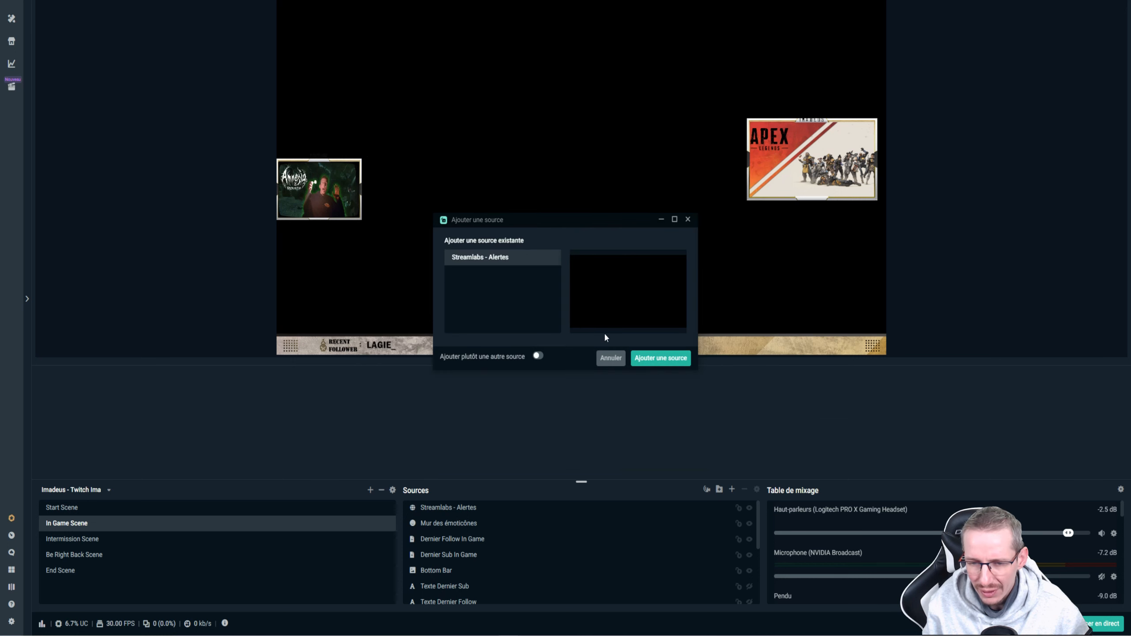
{"action": "left_click", "coordinate": [538, 357]}
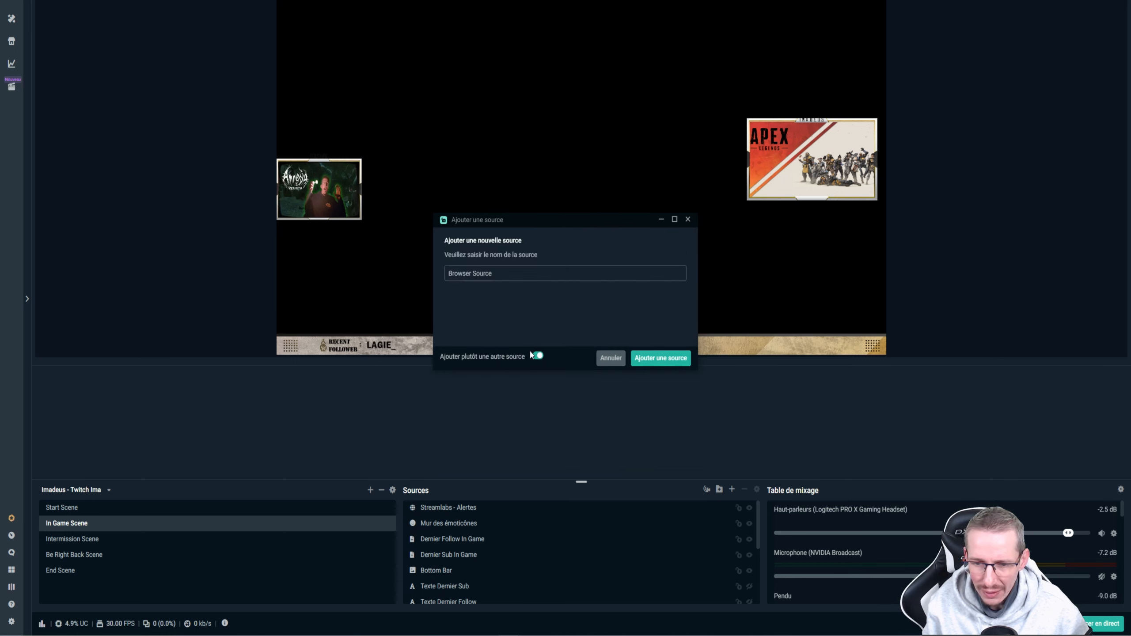
{"action": "type", "text": "Alertes"}
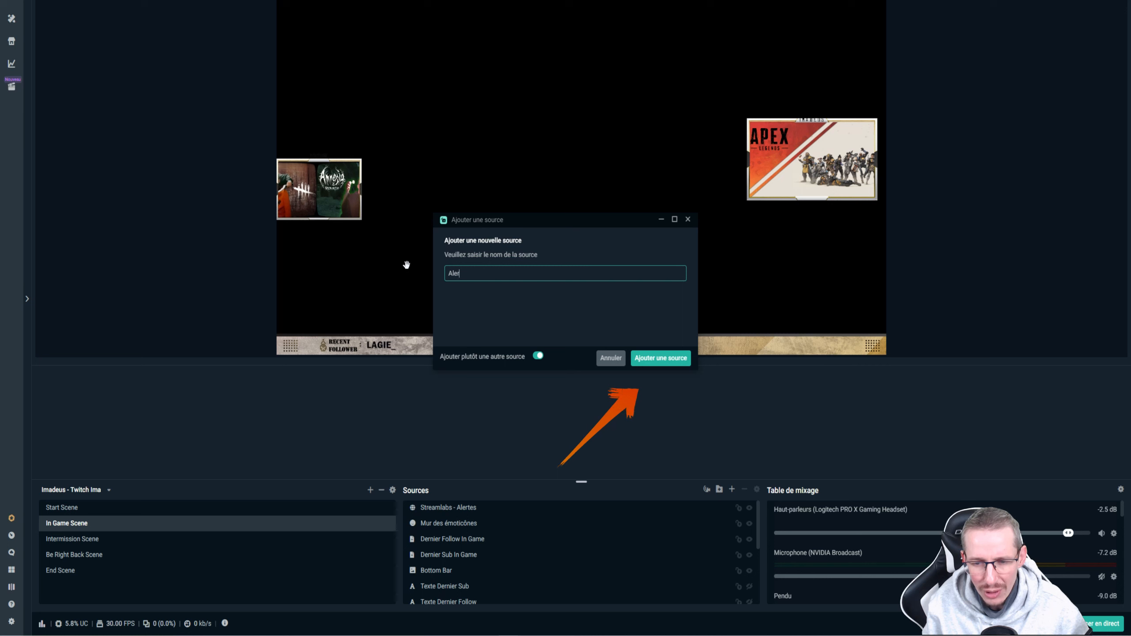
{"action": "left_click", "coordinate": [656, 358]}
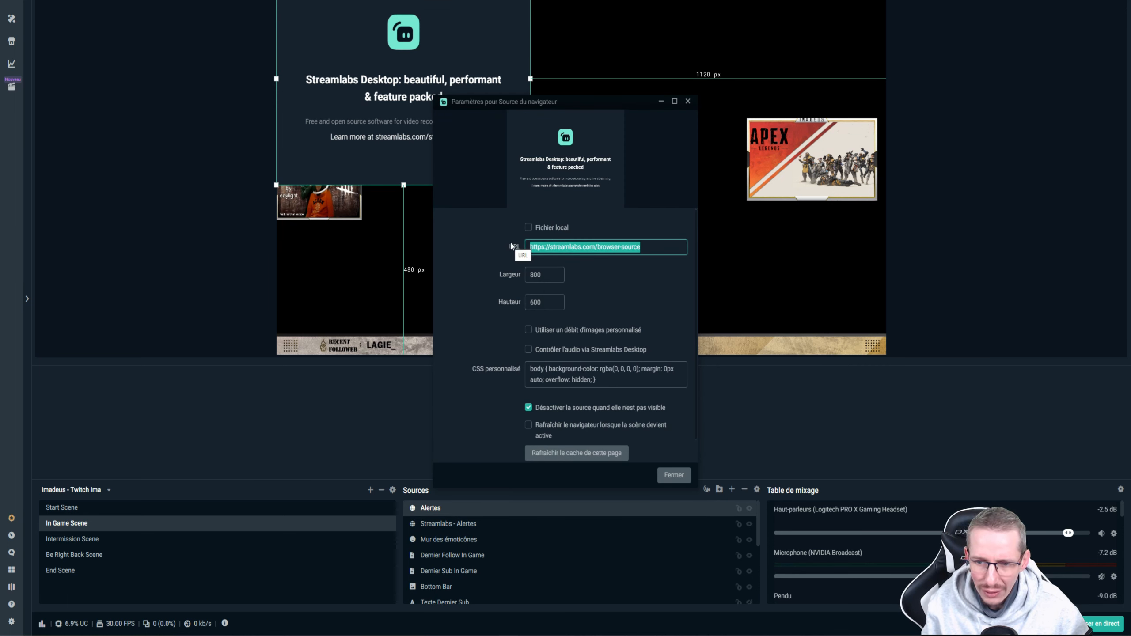
Clear the Alertes source's default URL, close its settings and move it near the scene's centre, about 292 px below the upper edge
{"action": "key", "text": "BackSpace"}
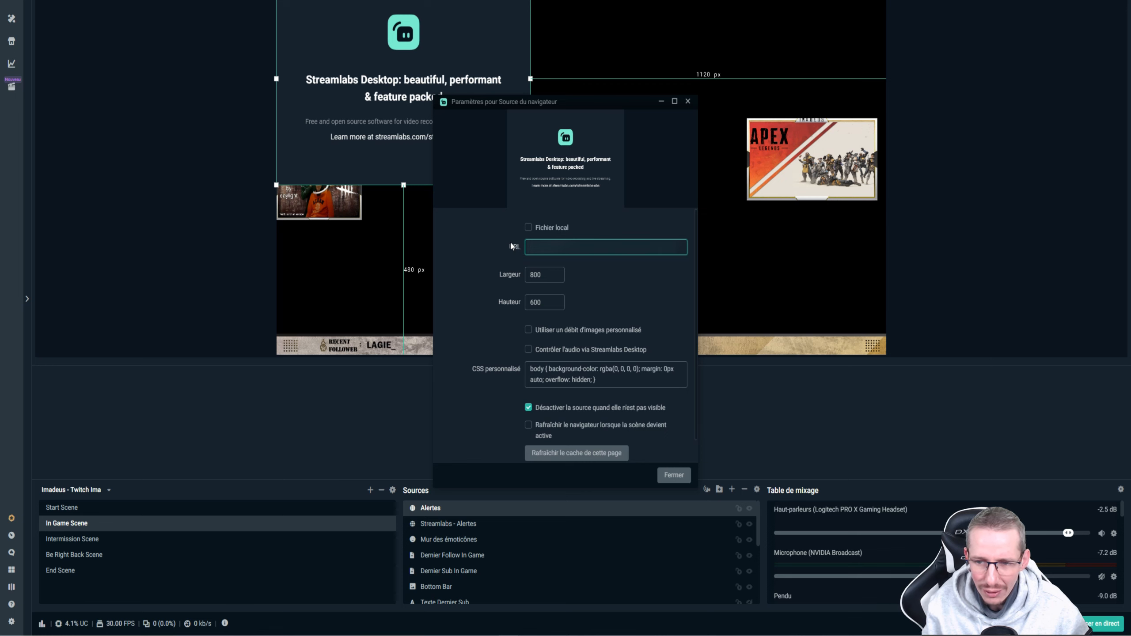
{"action": "left_click", "coordinate": [673, 475]}
{"action": "left_click_drag", "start_coordinate": [531, 164], "coordinate": [702, 268]}
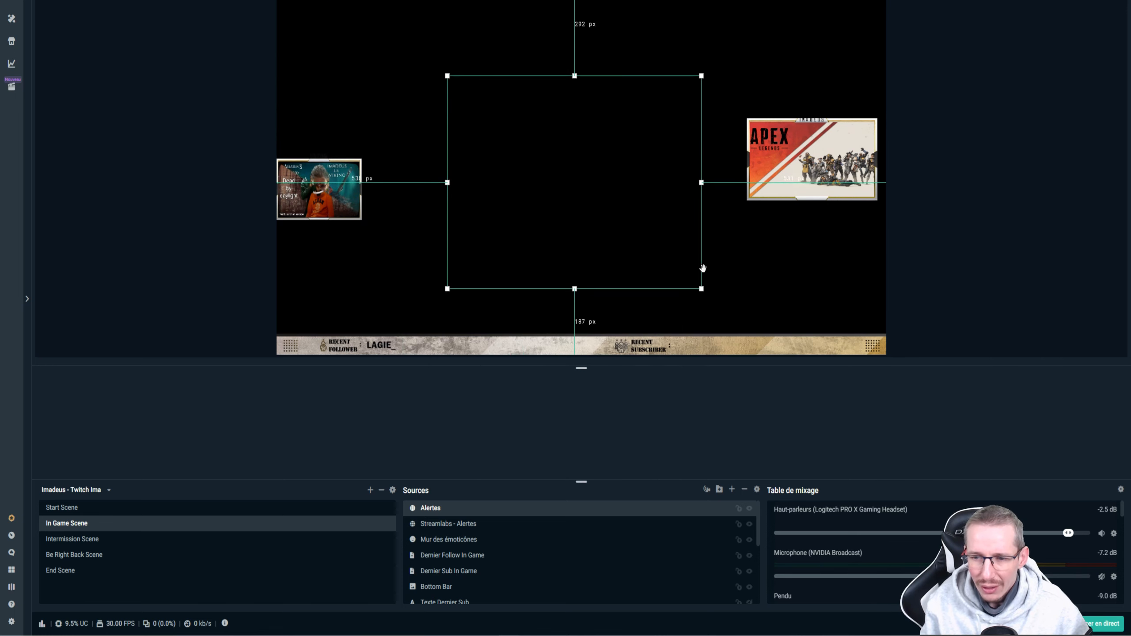
Hide the new Alertes source and select the existing Streamlabs - Alertes source to check its placement in the scene
{"action": "left_click", "coordinate": [952, 232]}
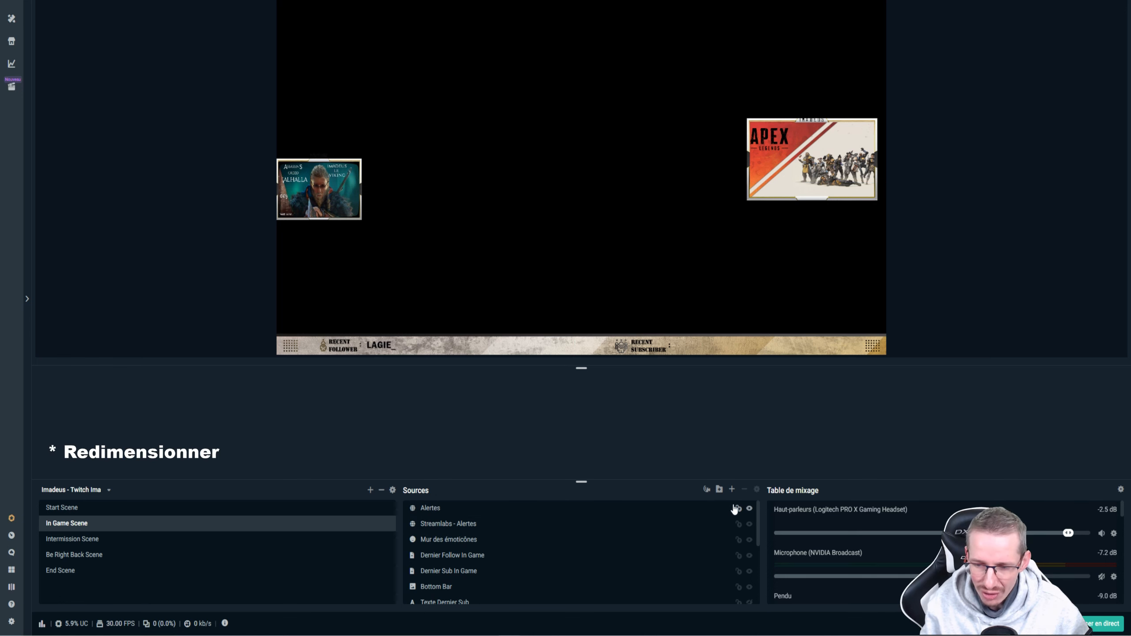
{"action": "left_click", "coordinate": [658, 513]}
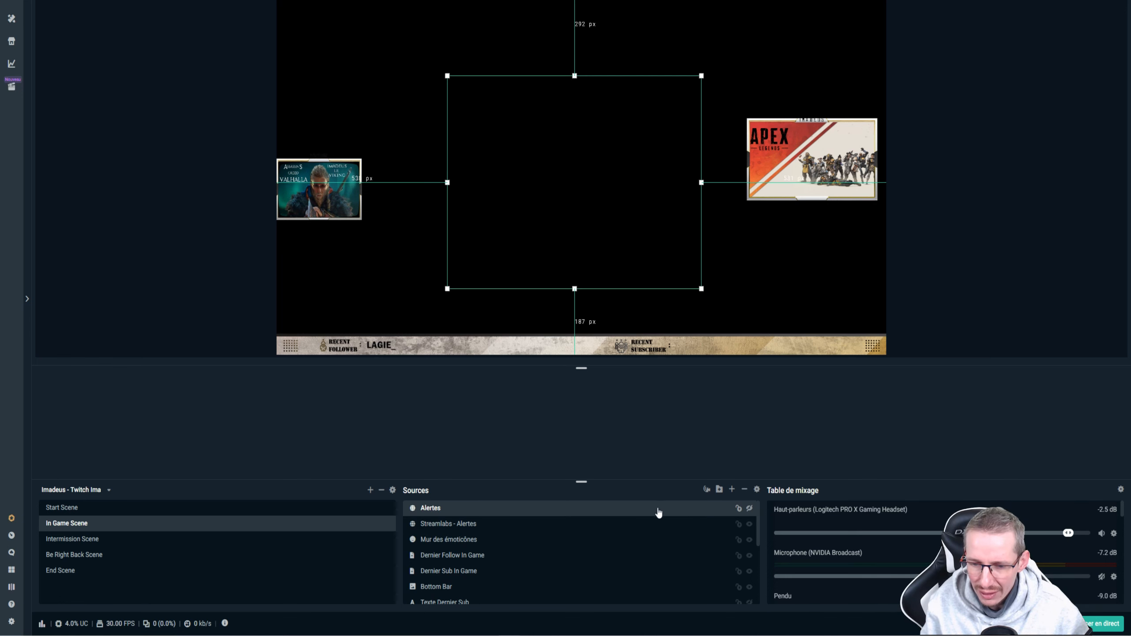
{"action": "left_click", "coordinate": [620, 529]}
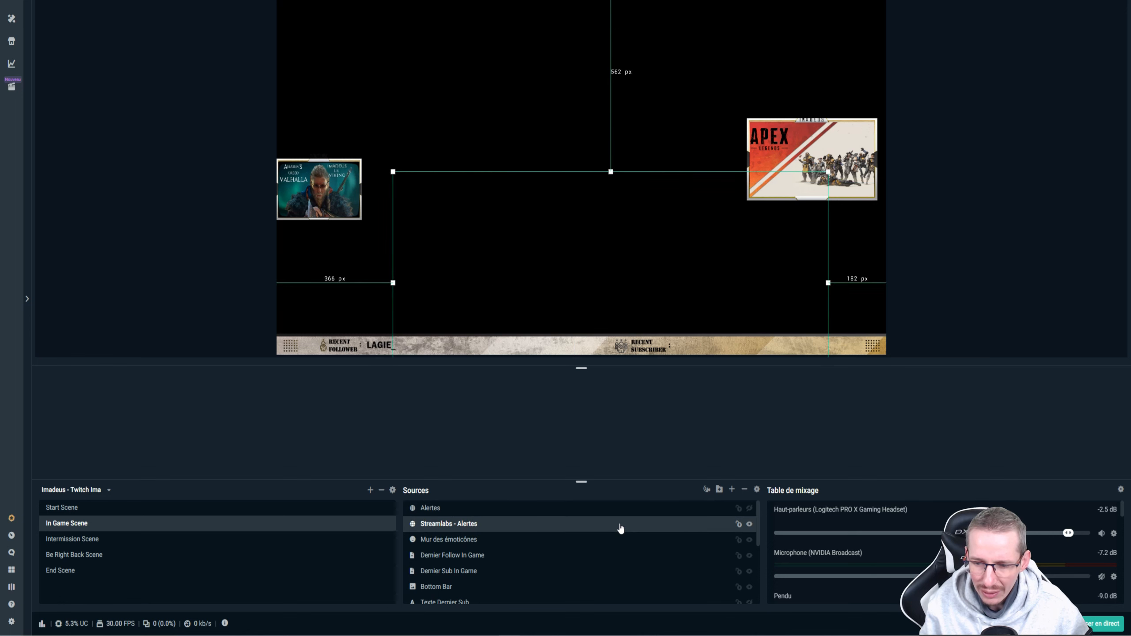
Clear the source selection and trigger a test donation (Don) alert in the scene
{"action": "left_click", "coordinate": [925, 287]}
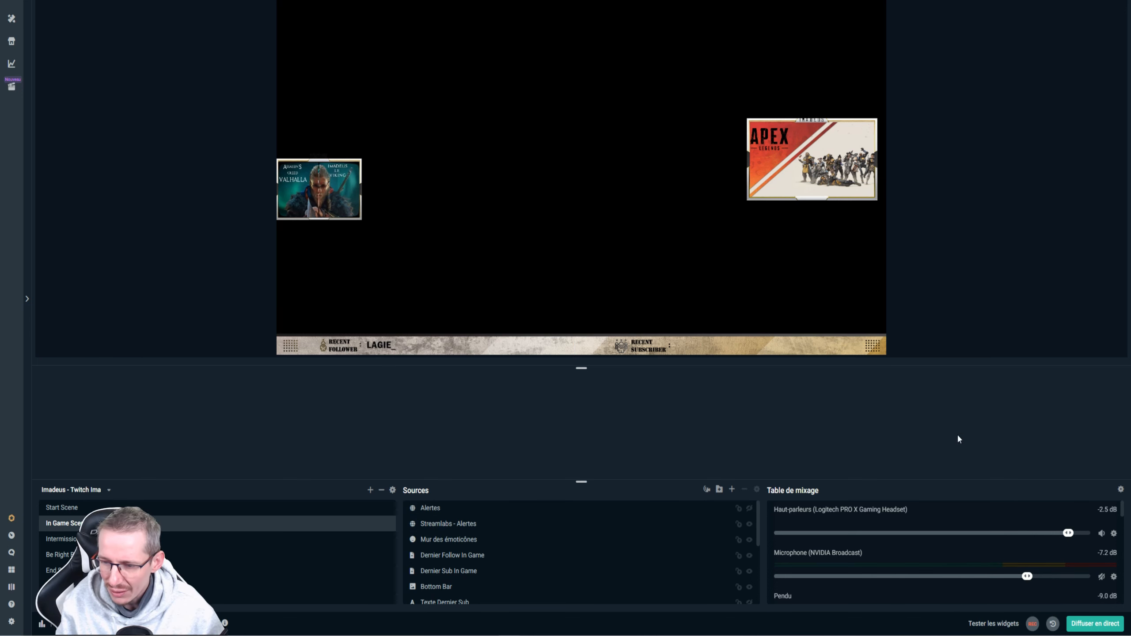
{"action": "left_click", "coordinate": [983, 624]}
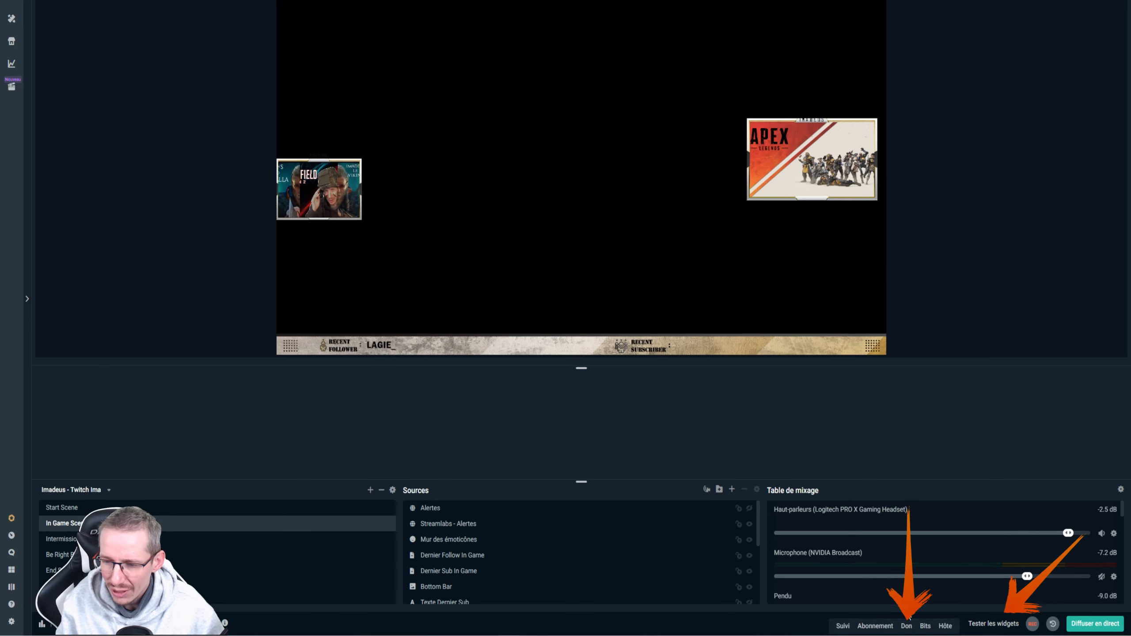
{"action": "left_click", "coordinate": [906, 626]}
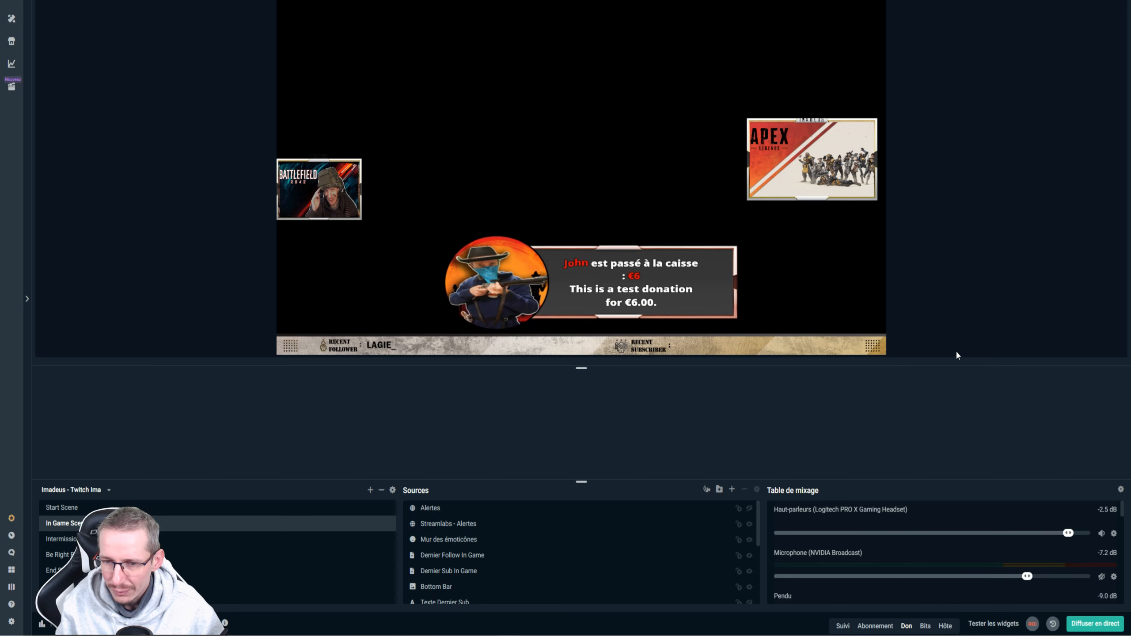